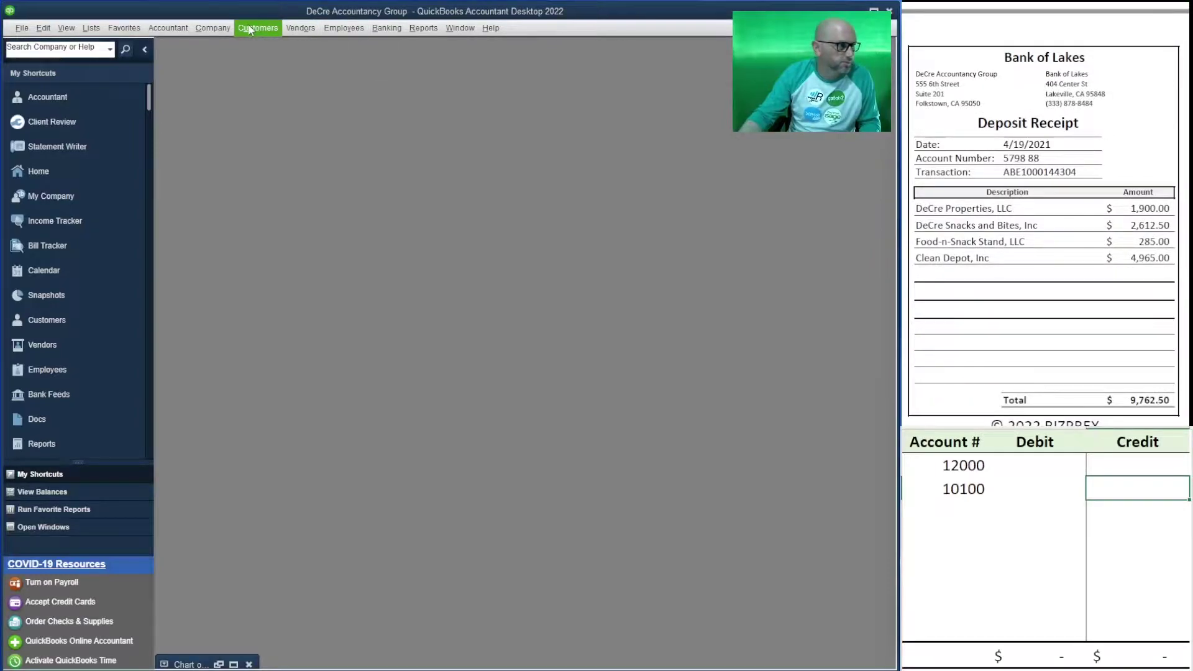
Start a bank deposit and select the four 04/16/2021 check payments listed on the deposit receipt.
click(386, 29)
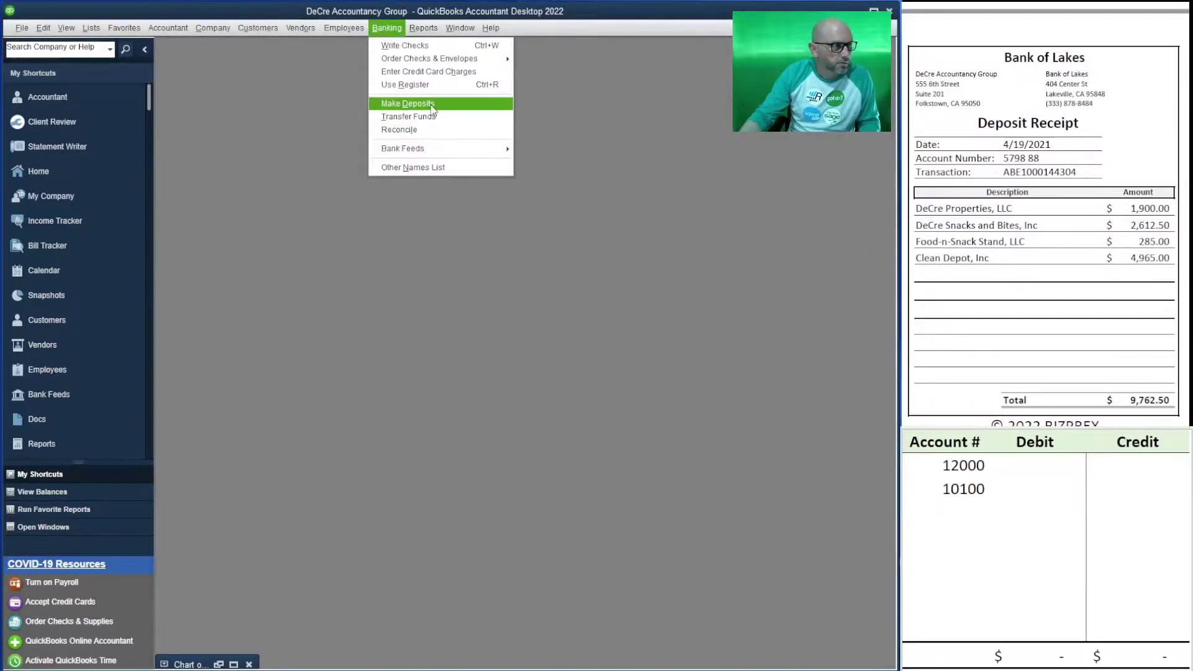
click(408, 104)
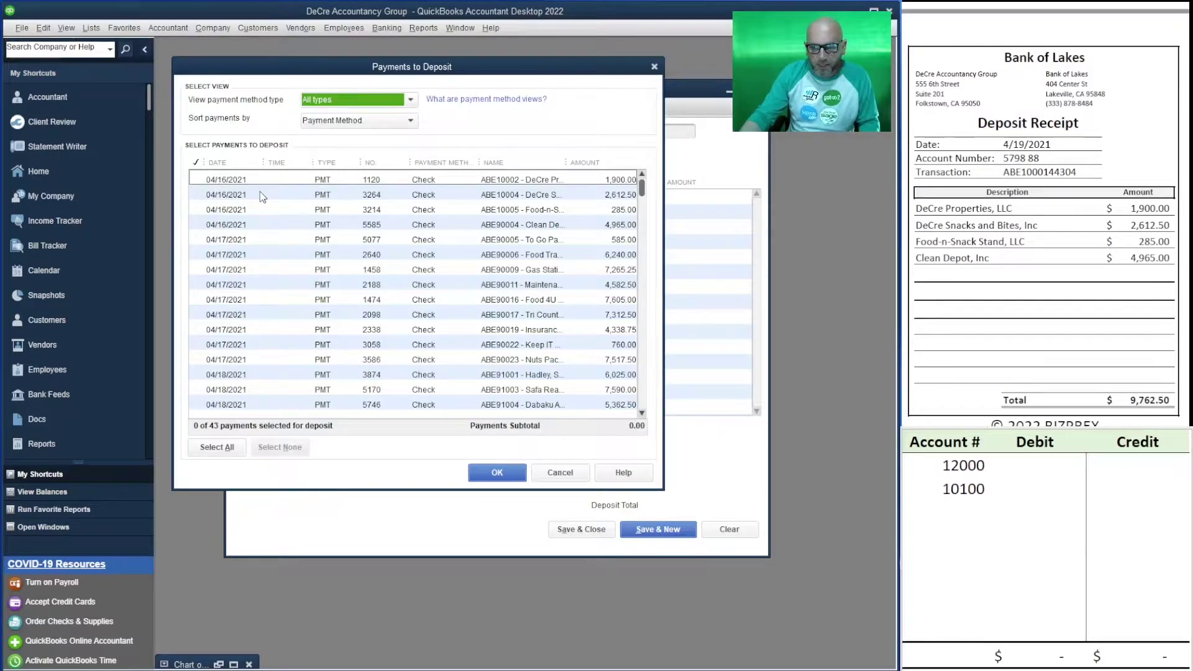
click(196, 179)
click(197, 195)
click(197, 210)
click(197, 225)
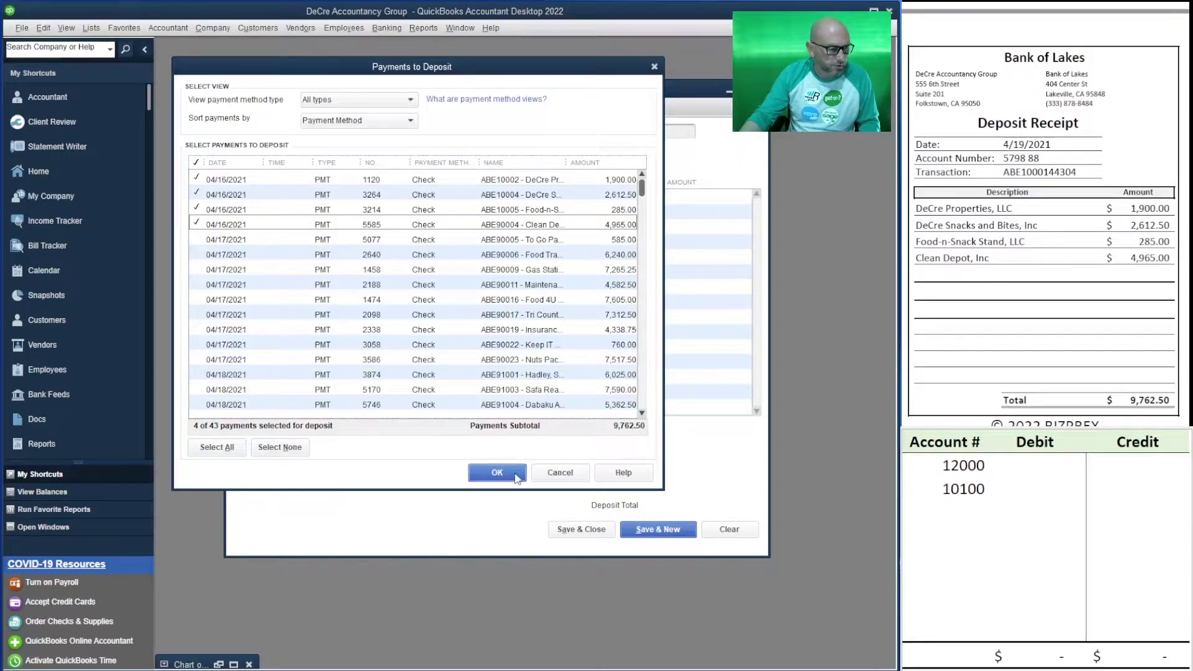
Set the worksheet's first account row to 10100 and its second row to 12000.
click(1051, 489)
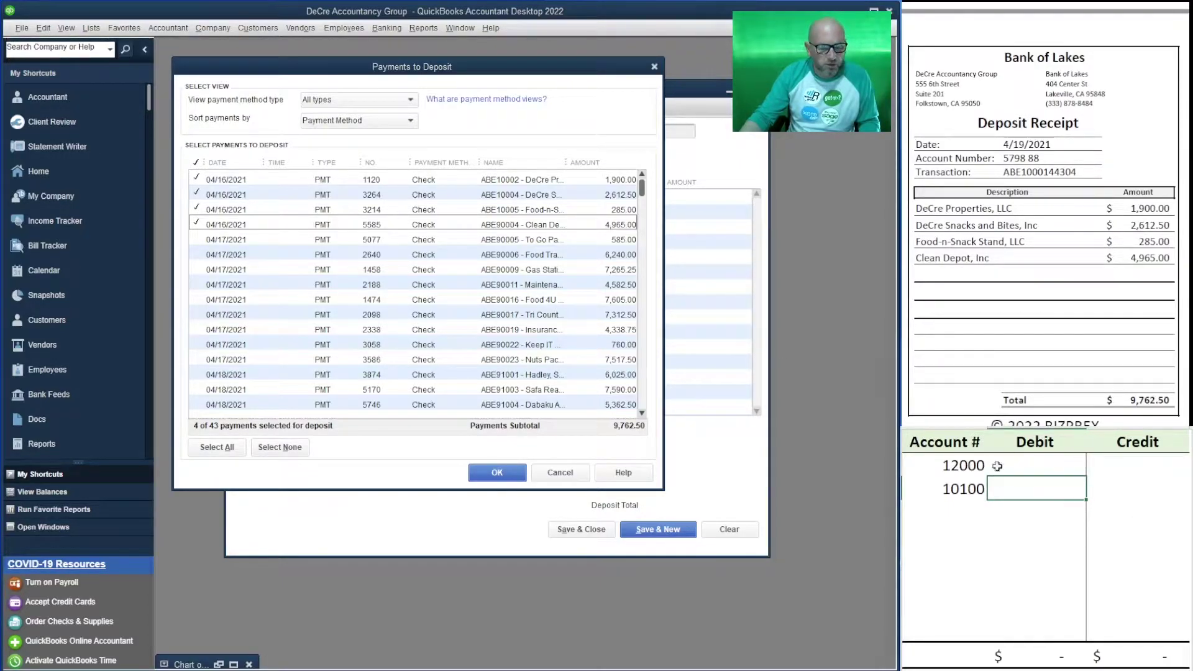
click(979, 472)
text(10100)
key(Return)
text(12000)
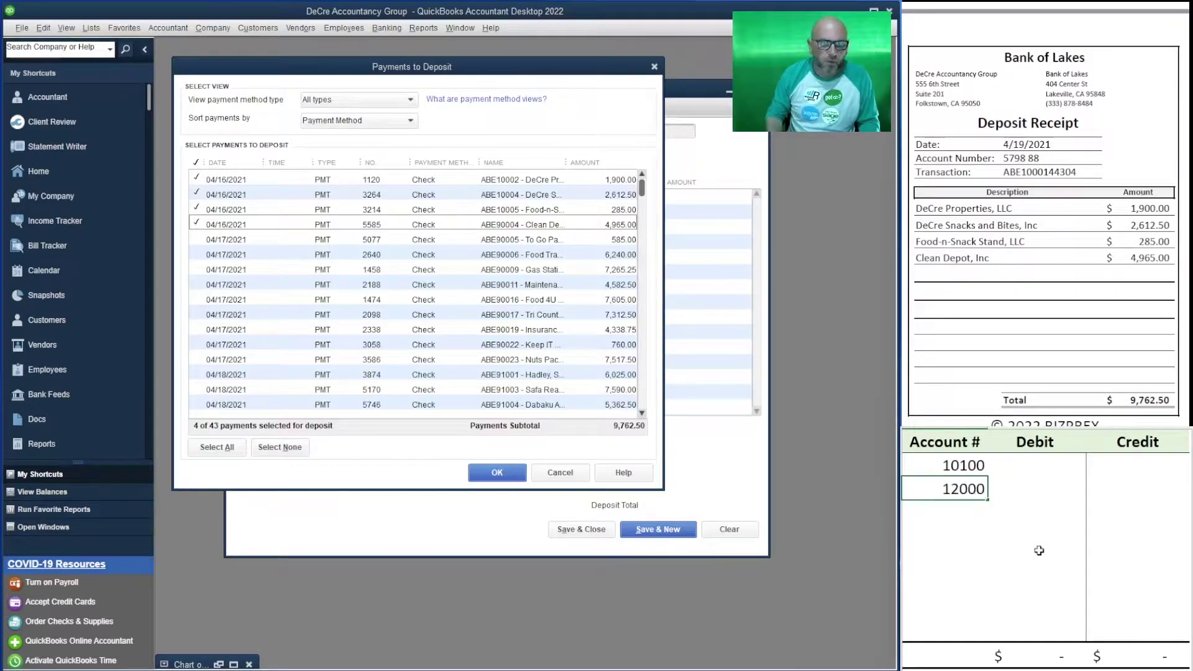
Enter a debit of 9,762.50 for account 10100 in the worksheet.
key(Tab)
key(Up)
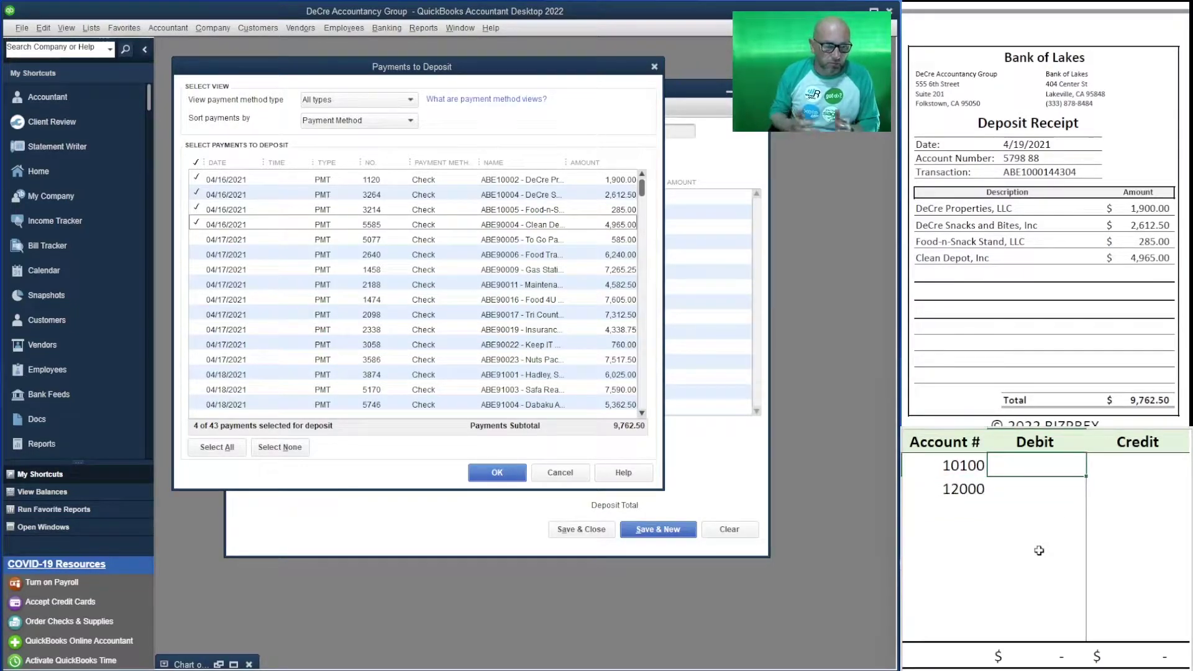
text(9)
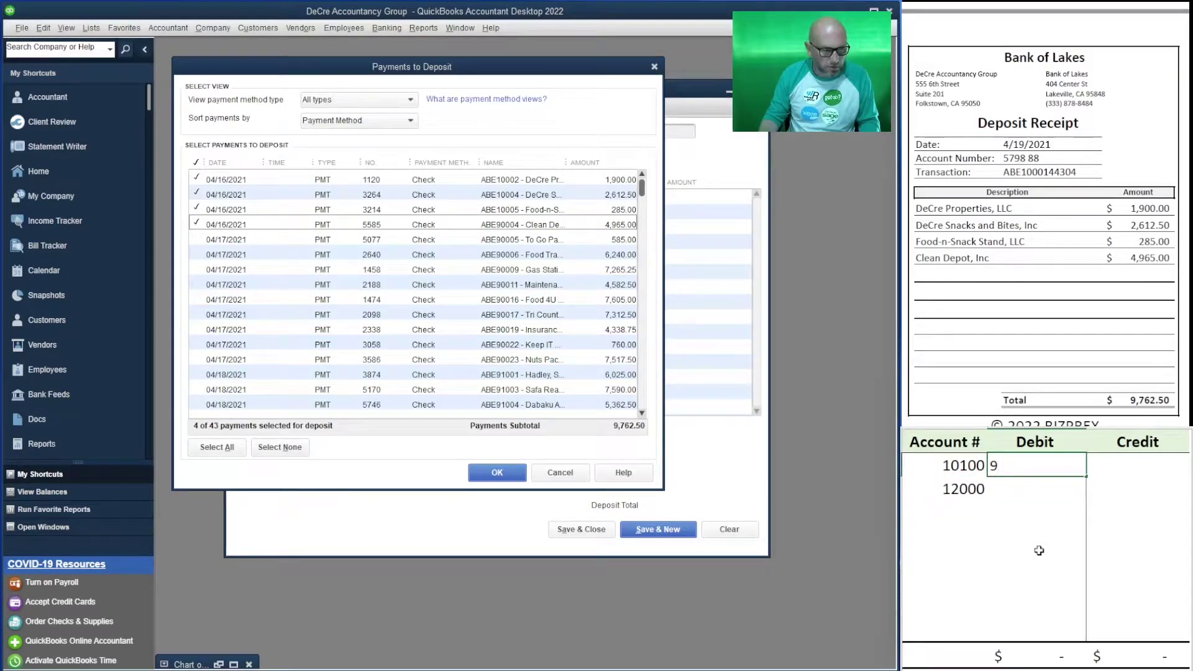
text(,762.50)
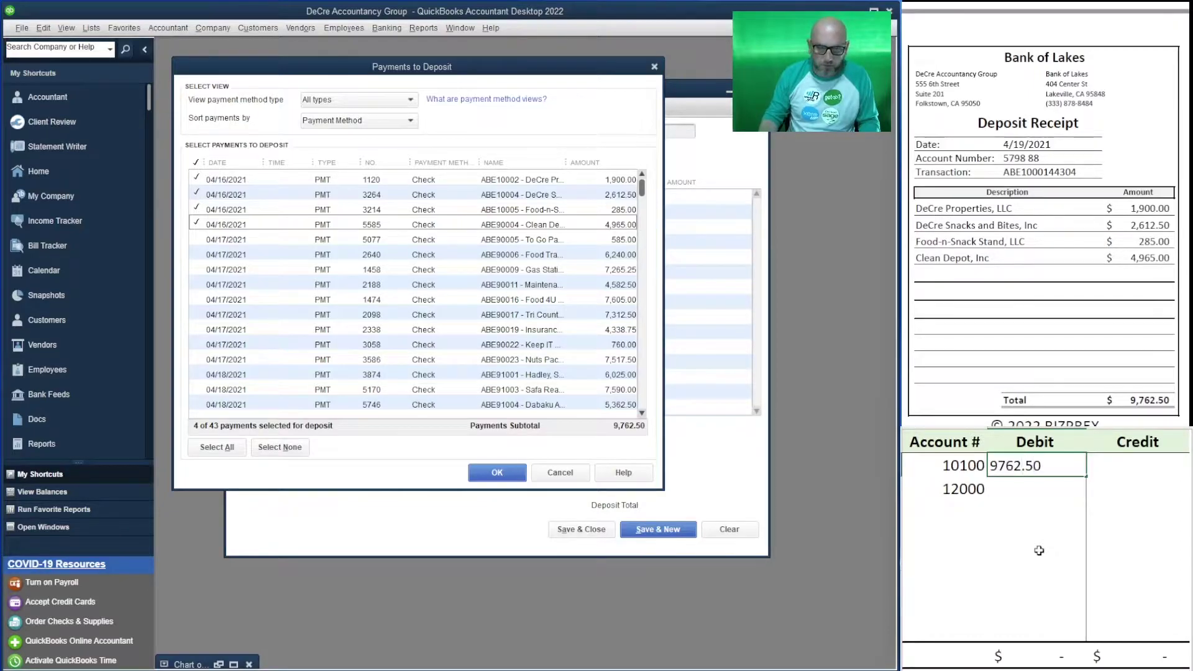
key(Return)
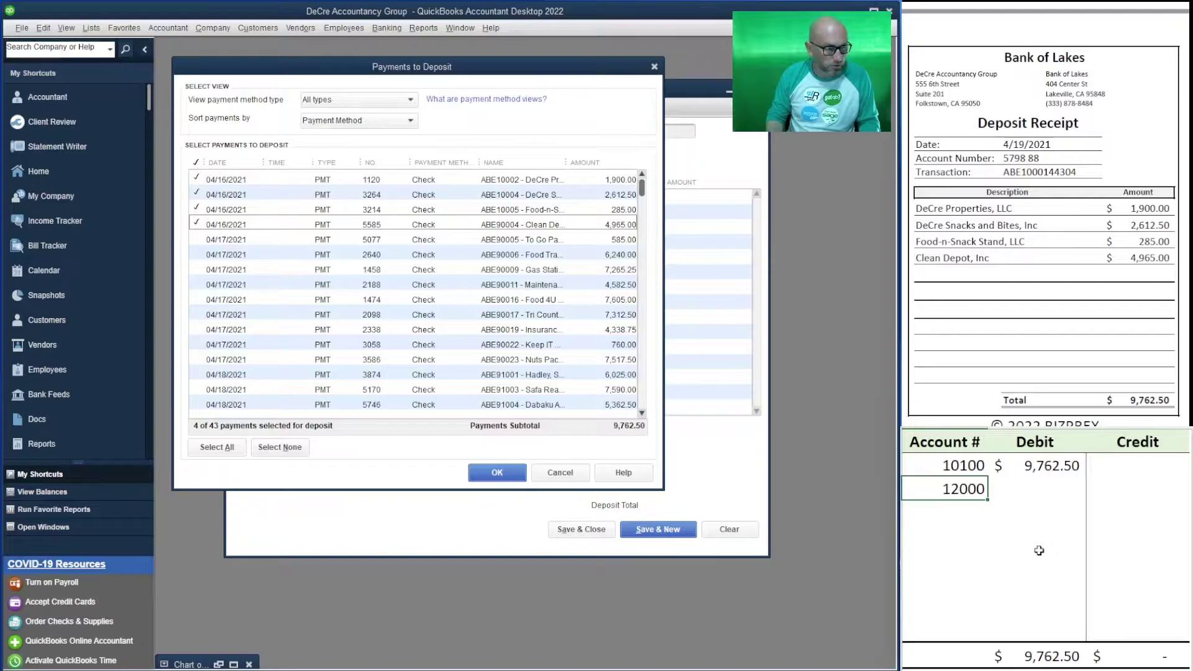
Enter a credit of 1,900.00 for account 12000 in the worksheet's second row.
key(Right)
key(Right)
text(1900)
key(Return)
Add a third worksheet row crediting account 12000 with 2,612.50.
key(Left)
key(Left)
text(12000)
key(Tab)
key(Right)
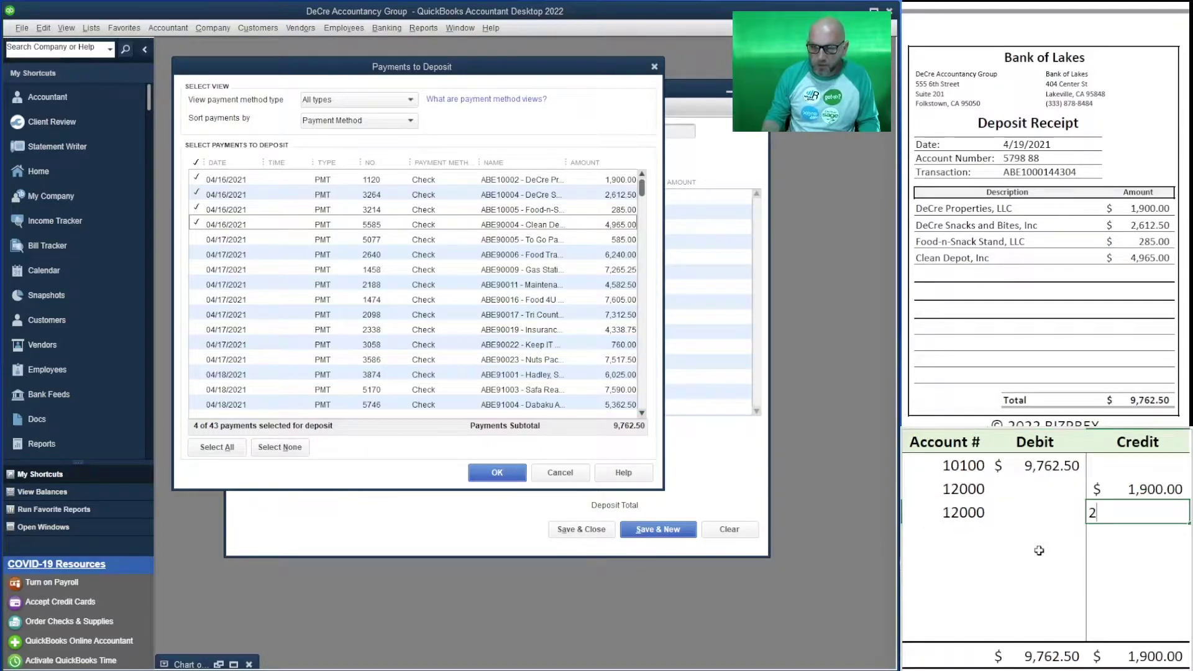
text(2,612.50)
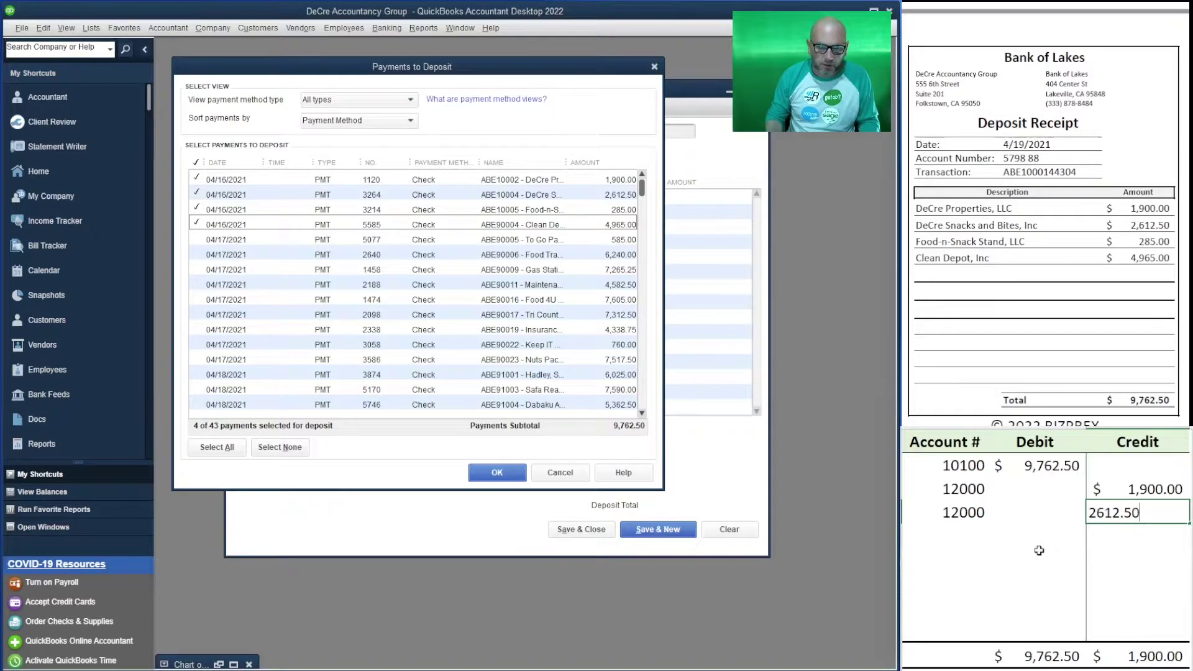
key(Return)
Add a fourth worksheet row crediting account 12000 with 285.00.
text(12000)
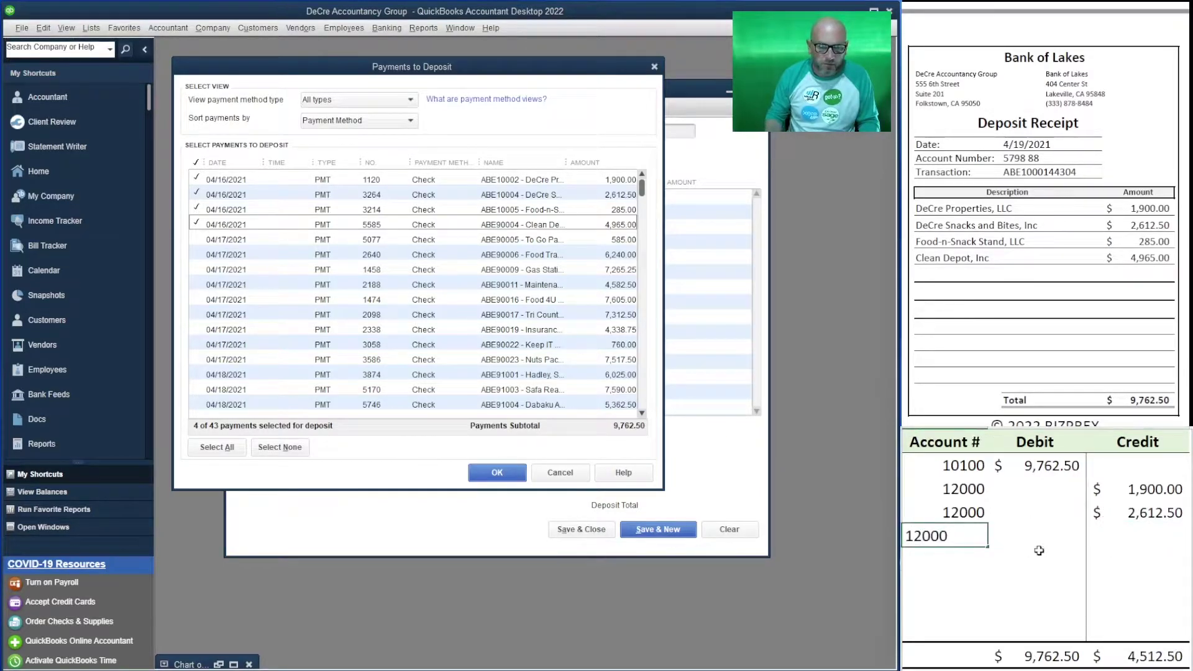
key(Right)
key(Right)
text(285)
key(Return)
Add a fifth worksheet row crediting account 12000 with 4,965.00.
key(Left)
key(Left)
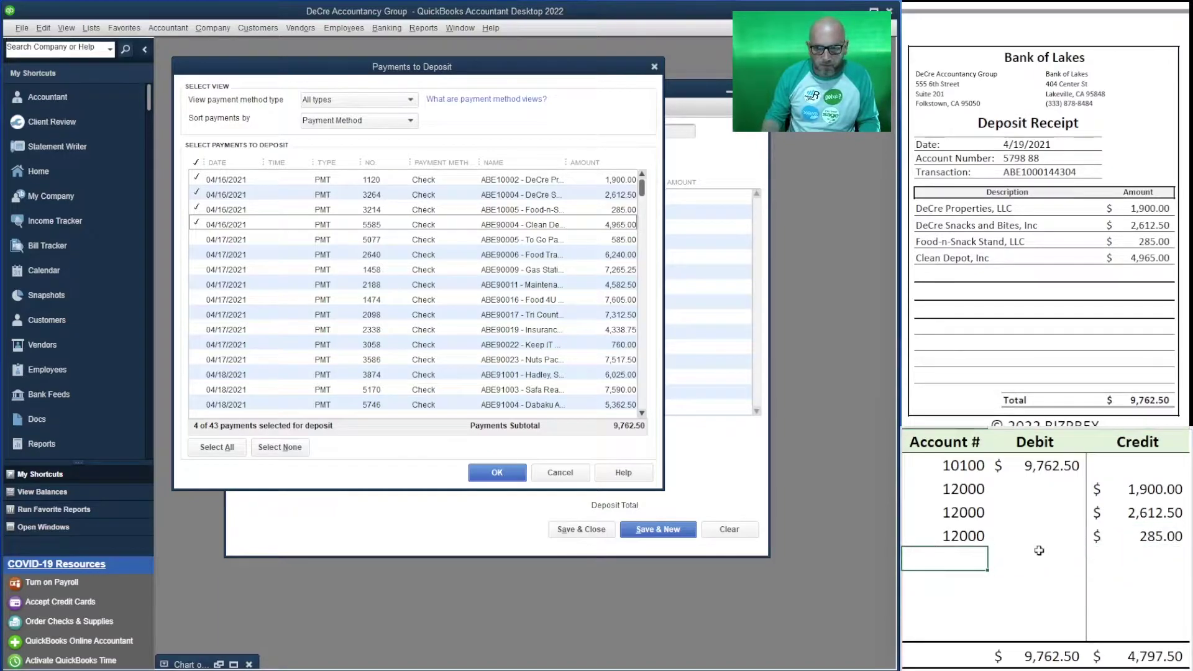
text(120)
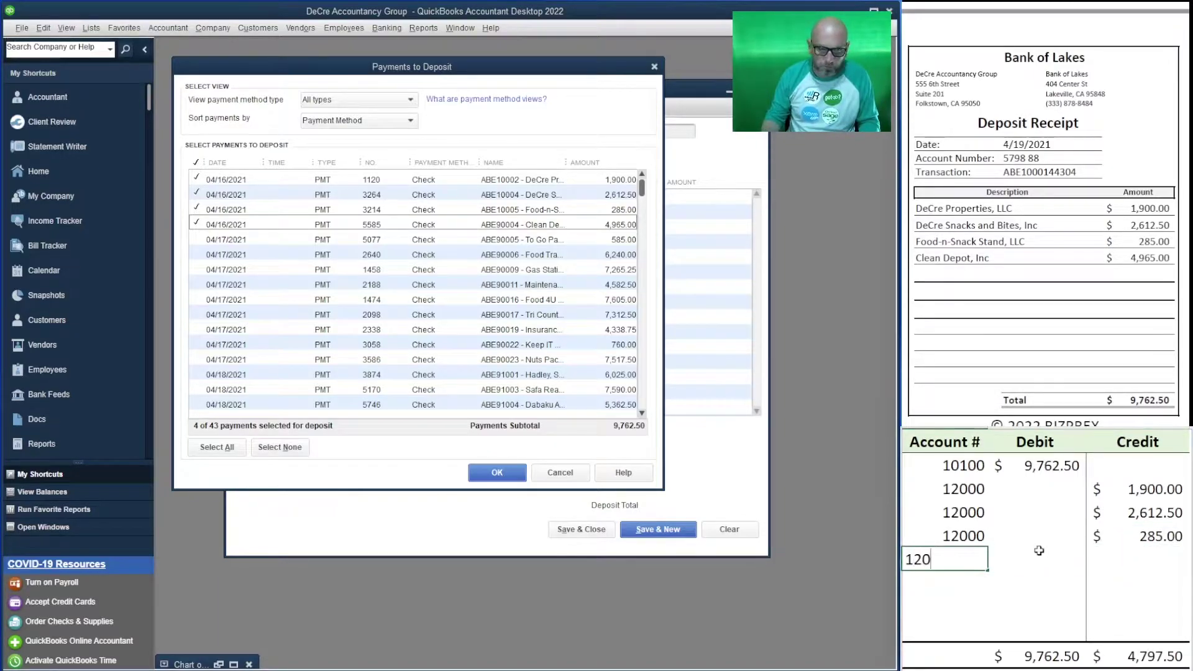
key(Right)
key(Right)
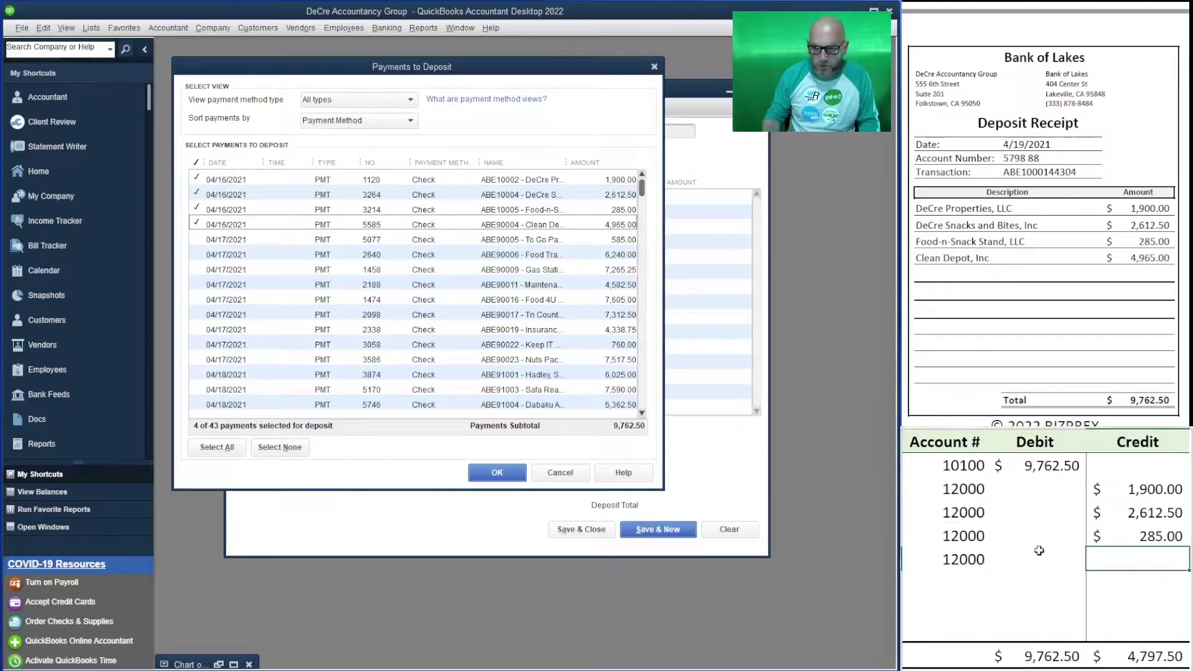
text(4,965)
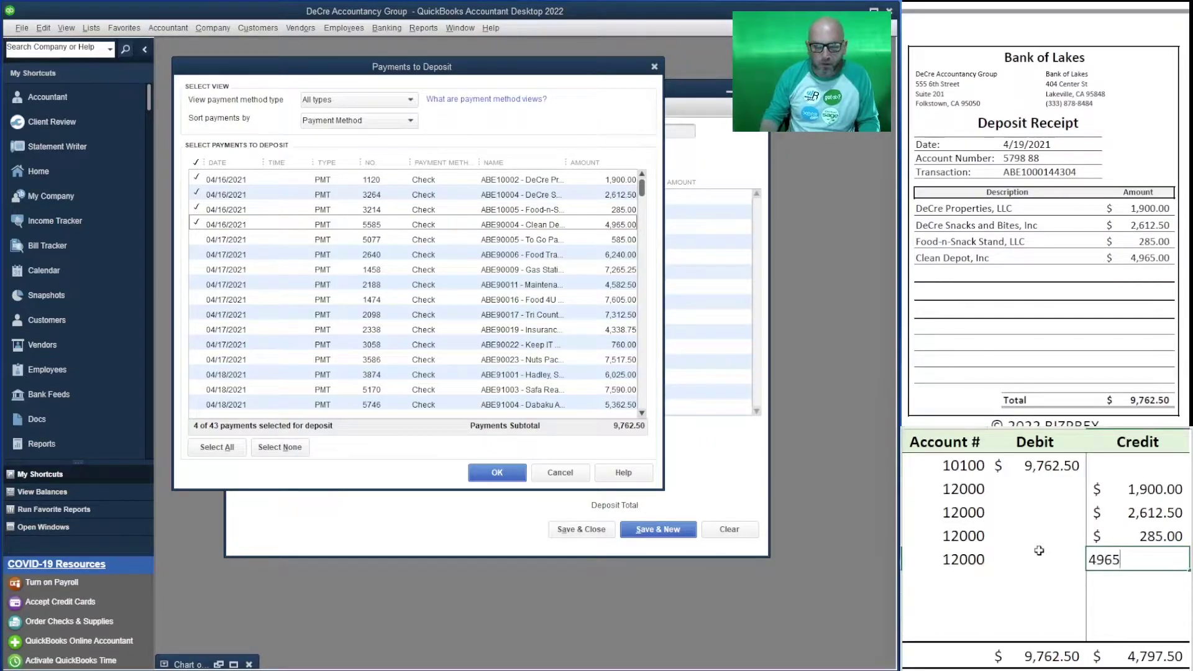
key(Return)
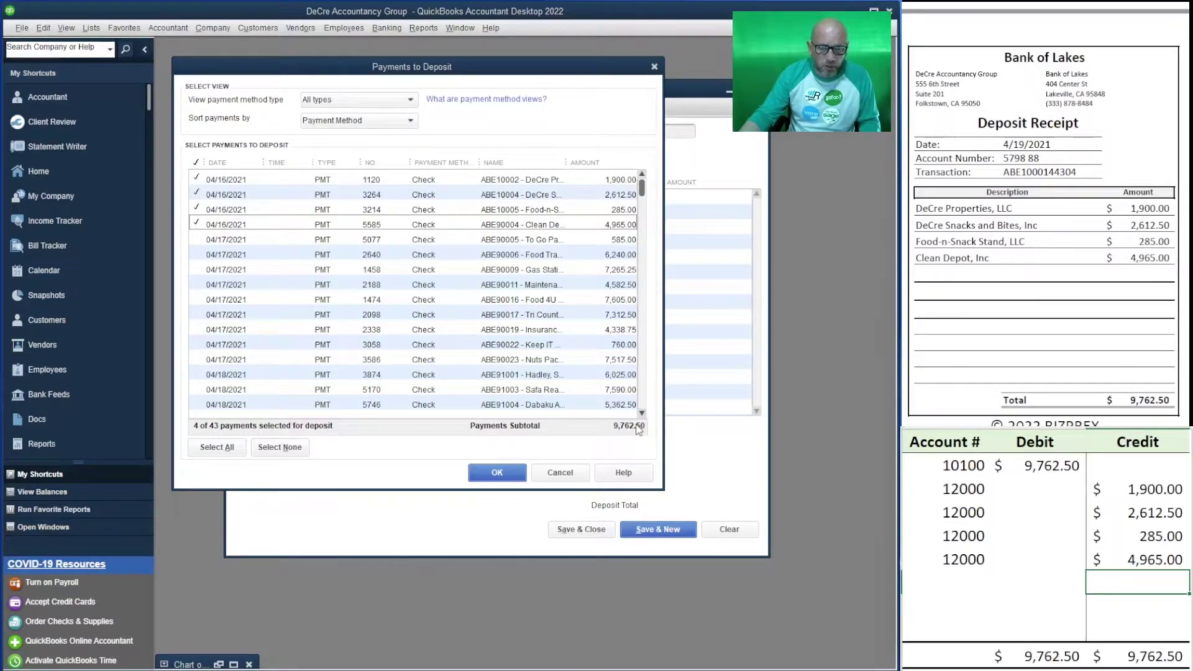
Add the four selected payments to the deposit and set the deposit date to 04/19/2021.
click(496, 473)
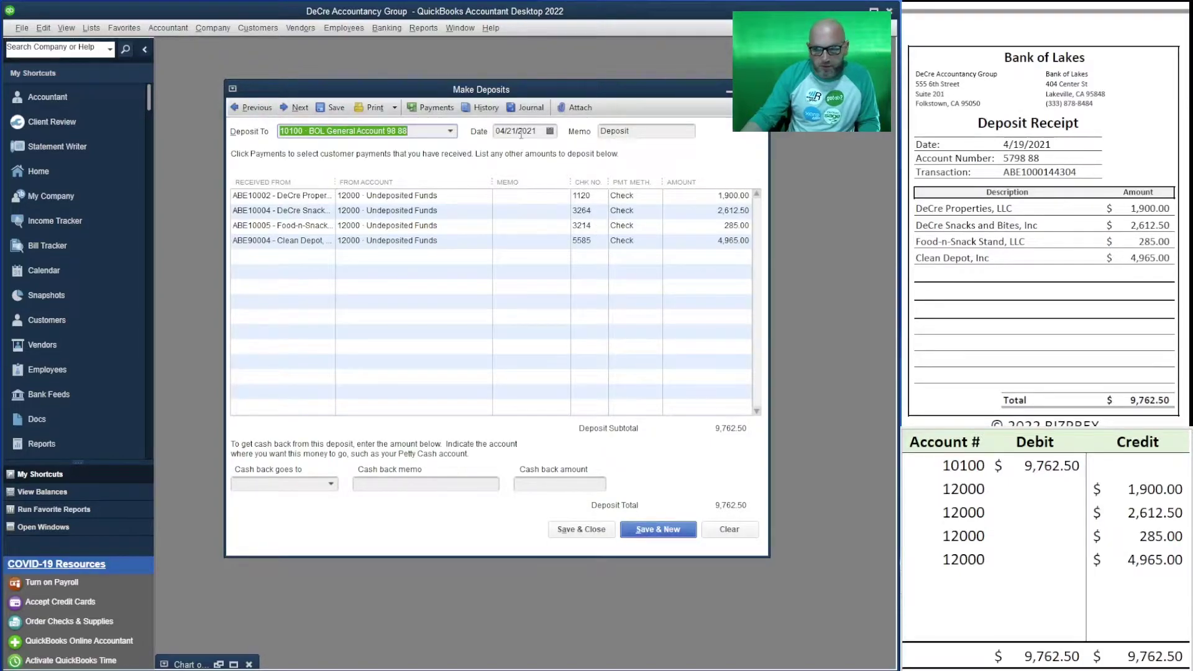
click(550, 131)
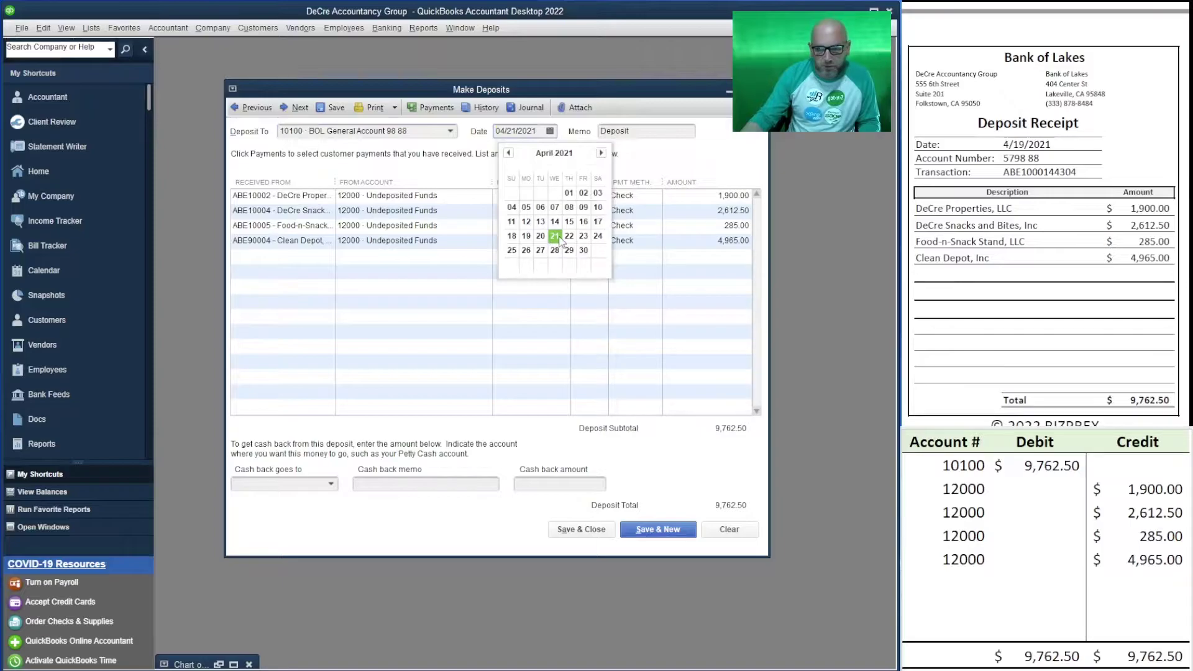
click(526, 235)
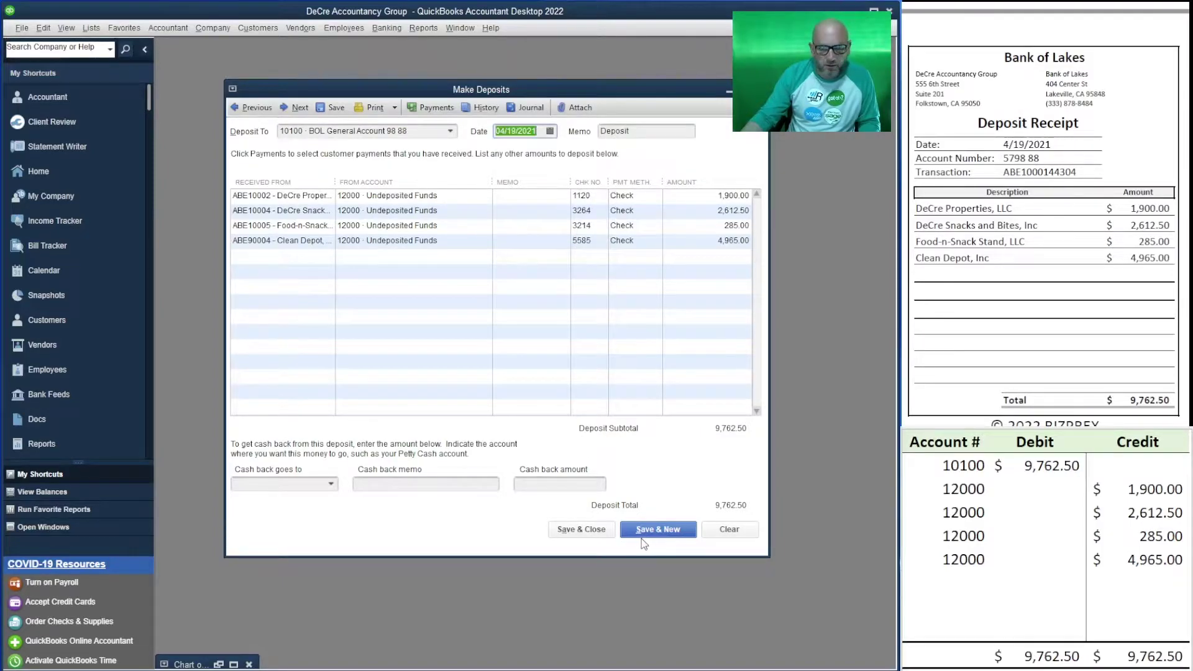
Copy the receipt's transaction number into the memo of all four deposit lines.
drag(1078, 172, 1002, 172)
key(ctrl+c)
click(510, 196)
key(ctrl+v)
click(518, 212)
key(ctrl+v)
key(Down)
key(ctrl+v)
key(Down)
key(ctrl+v)
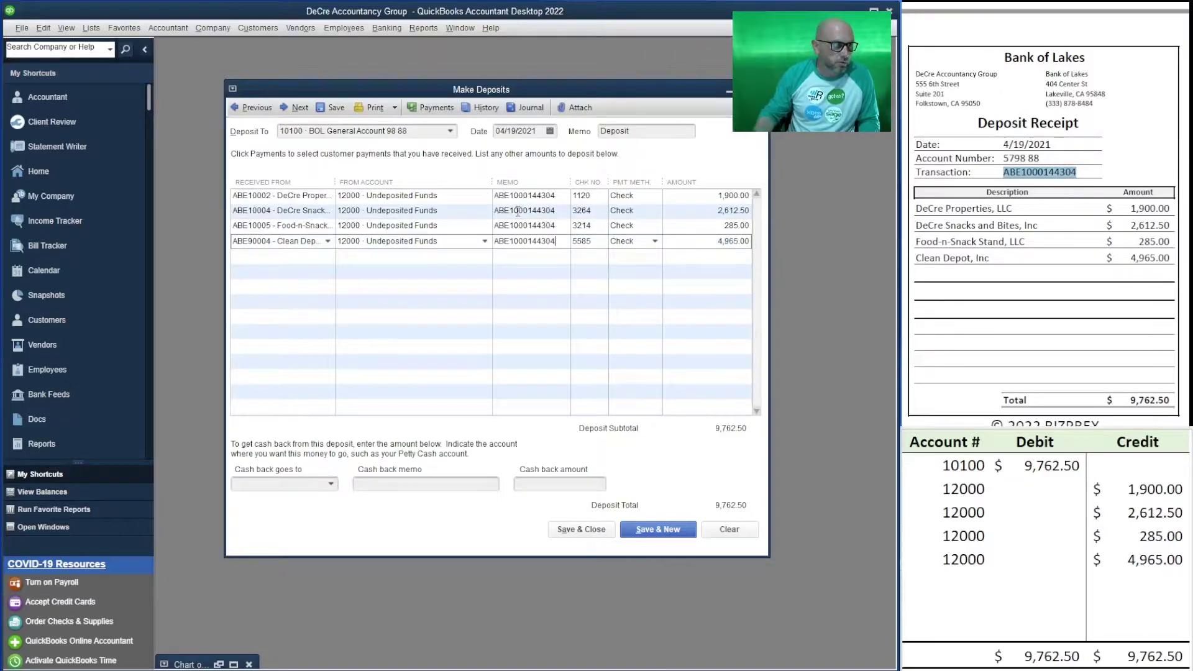
Replace the deposit's main memo with the receipt's transaction number, then save the deposit and start a new one.
click(643, 131)
key(ctrl+v)
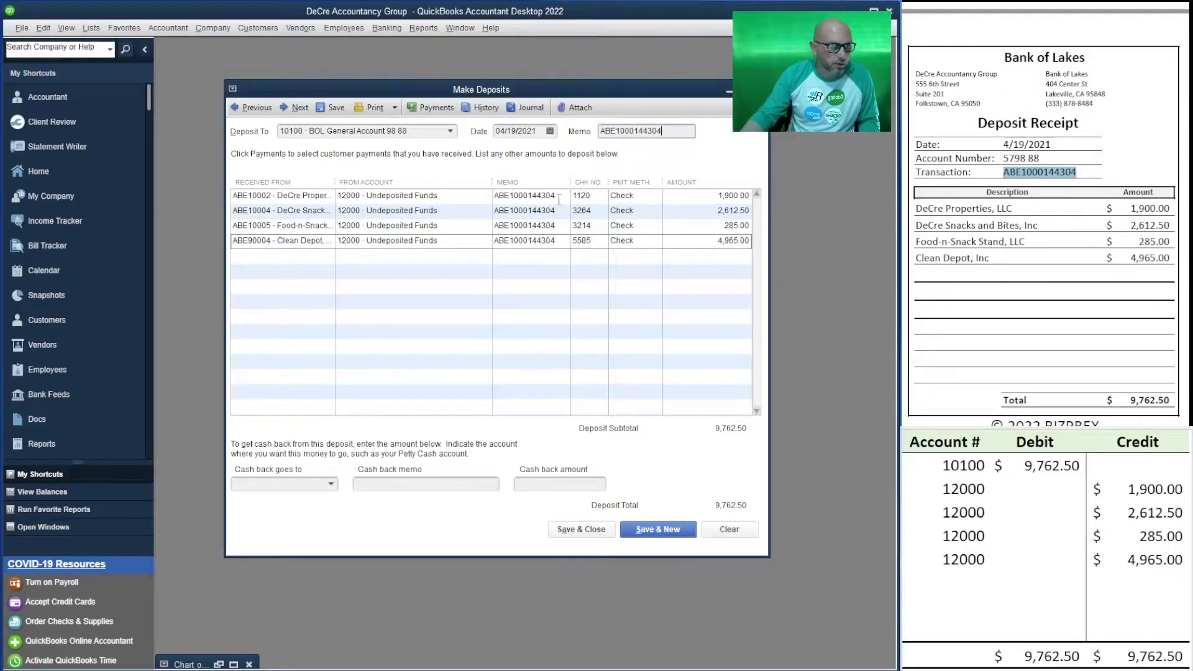
click(665, 536)
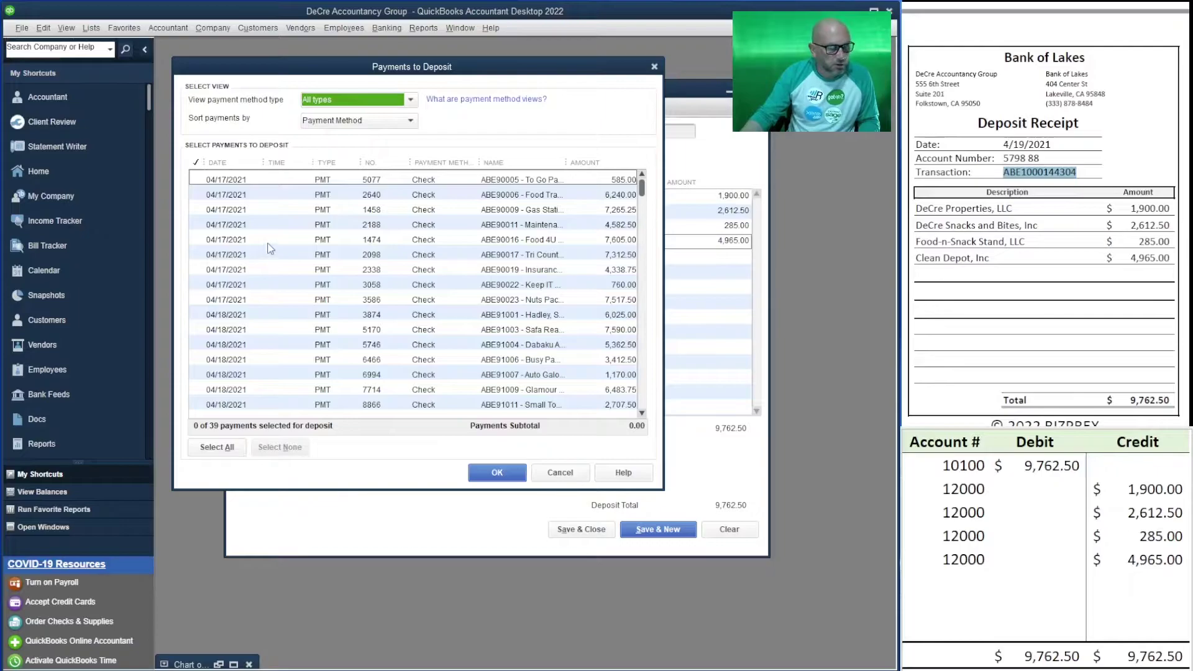
Bring up the second deposit receipt and clear all debit and credit amounts from the worksheet.
scroll(1044, 236, down, 6)
scroll(1044, 237, down, 2)
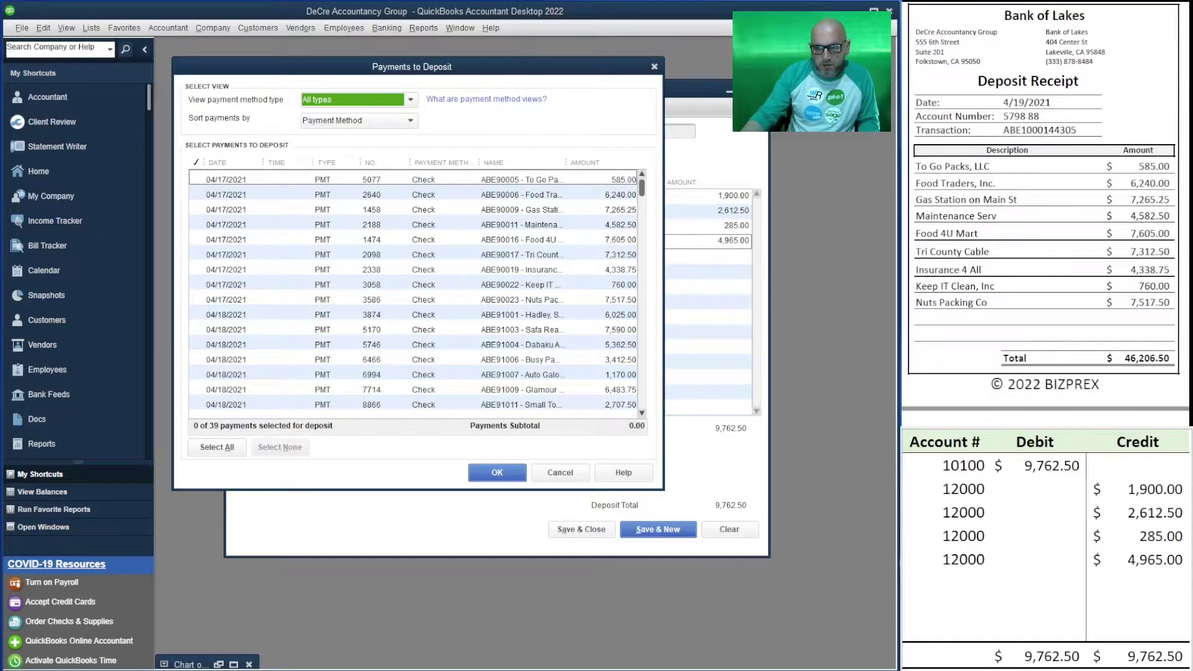
drag(1113, 560, 1054, 468)
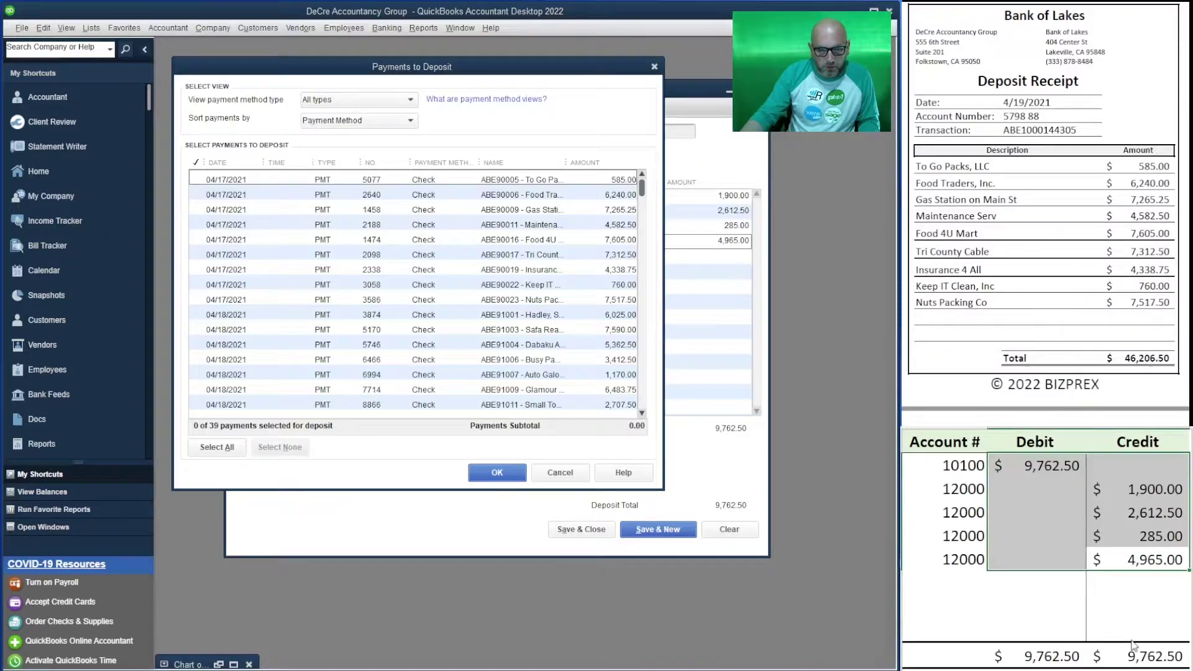
key(Delete)
click(1048, 582)
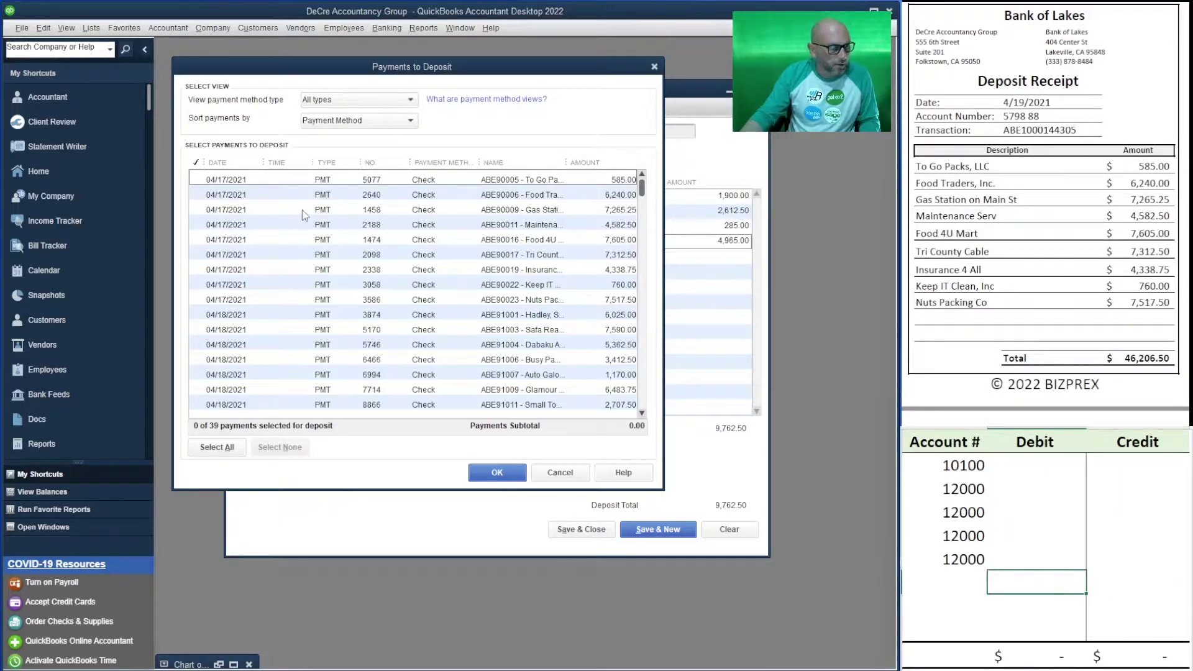
Select the nine 04/17/2021 check payments, from To Go Packs through Nuts Packing, for deposit.
click(197, 300)
click(197, 285)
click(197, 270)
click(197, 255)
click(197, 240)
click(197, 225)
click(197, 211)
click(197, 195)
click(197, 179)
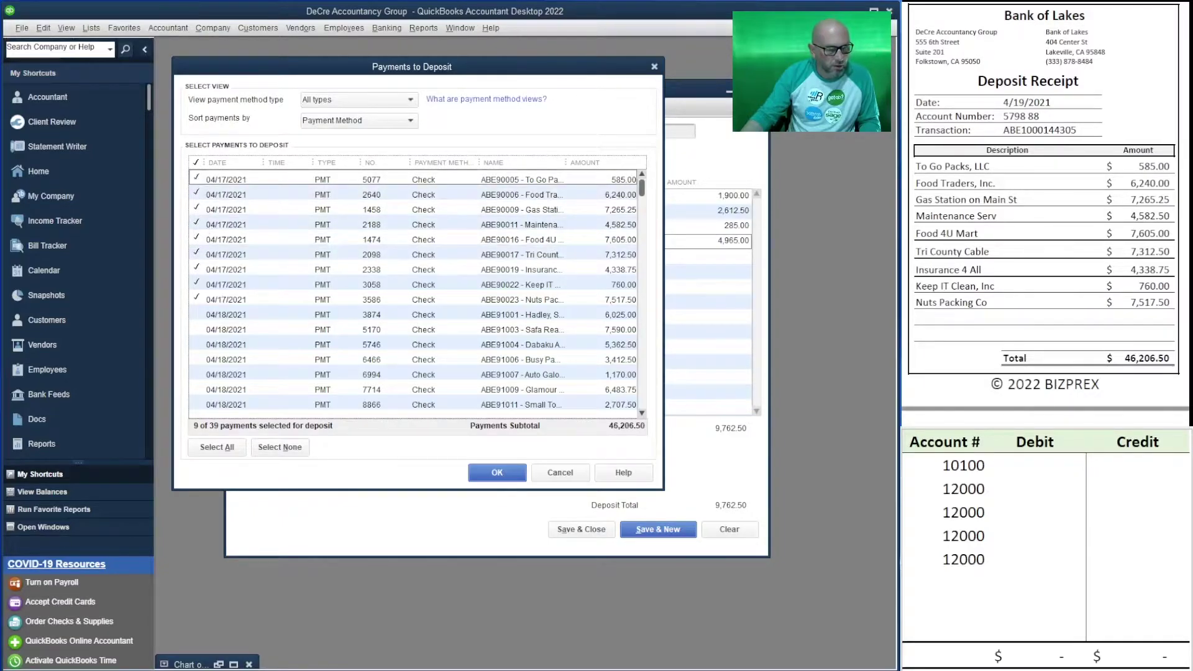
Delete the three extra 12000 account entries from the worksheet, keeping one 10100 row and one 12000 row.
click(957, 512)
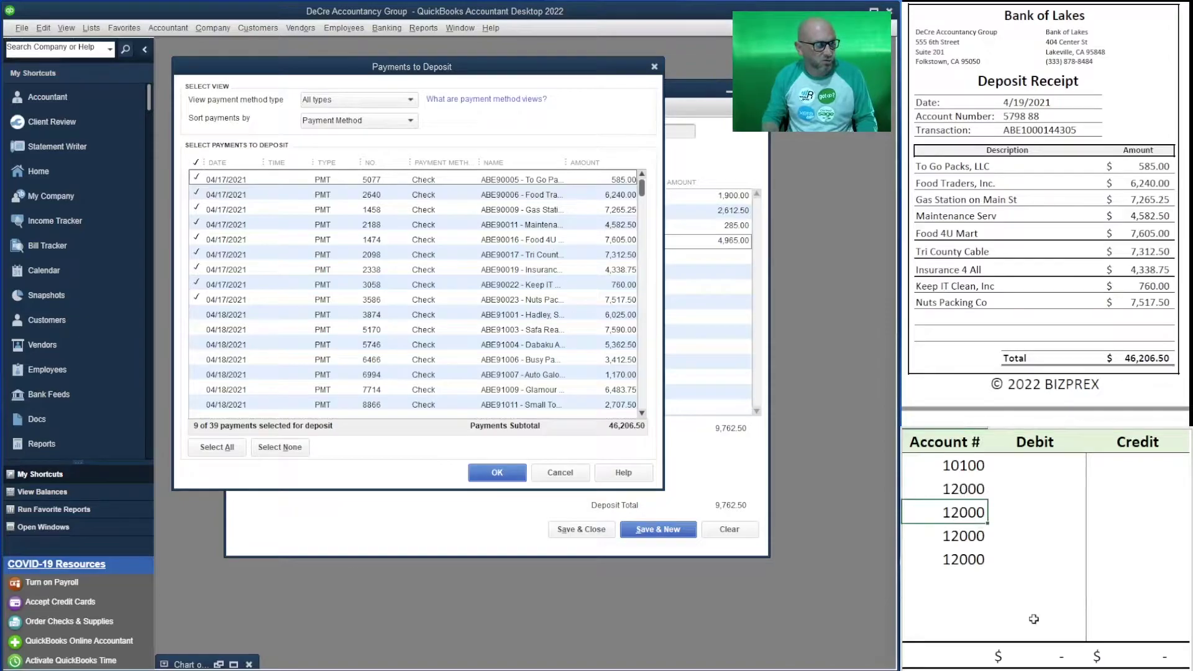
key(Delete)
key(Down)
key(Delete)
key(Down)
key(Delete)
key(Up)
key(Up)
key(Up)
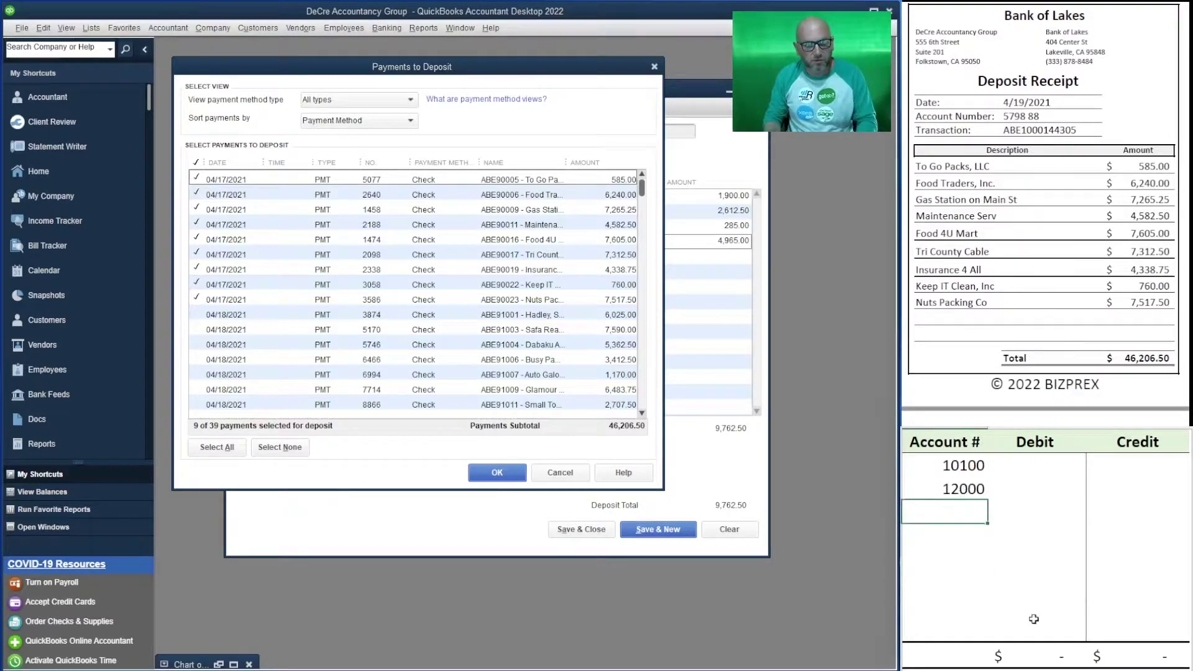
Enter a debit of 46,206.50 for account 10100 in the worksheet.
key(Right)
key(Up)
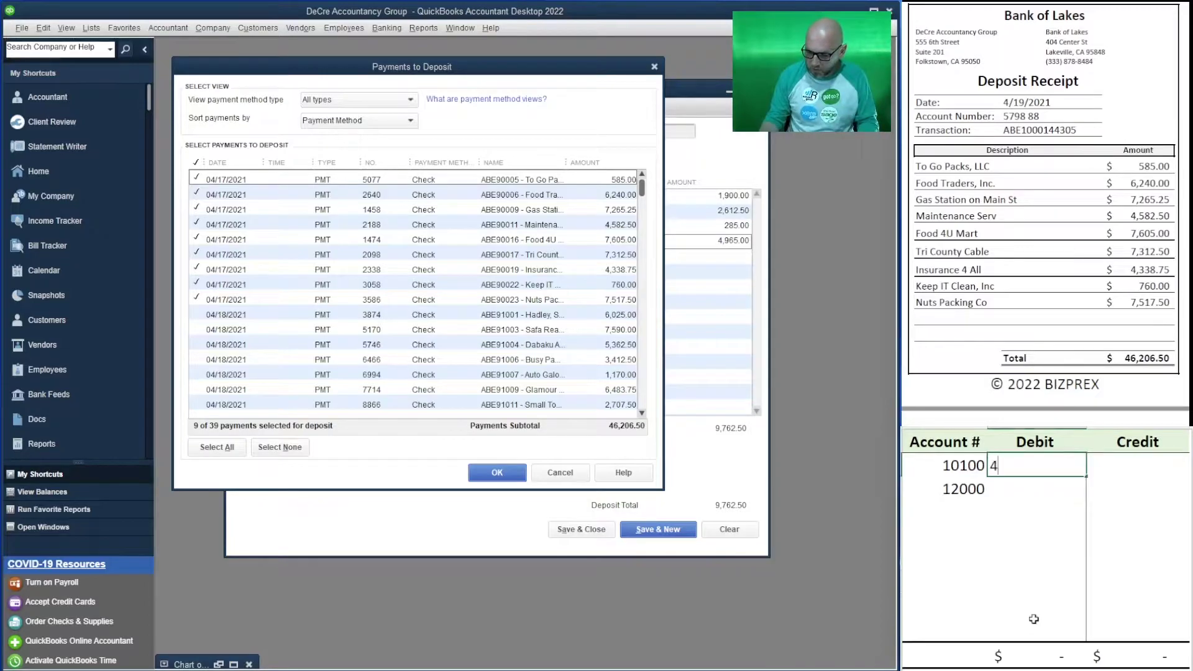
text(46206.50)
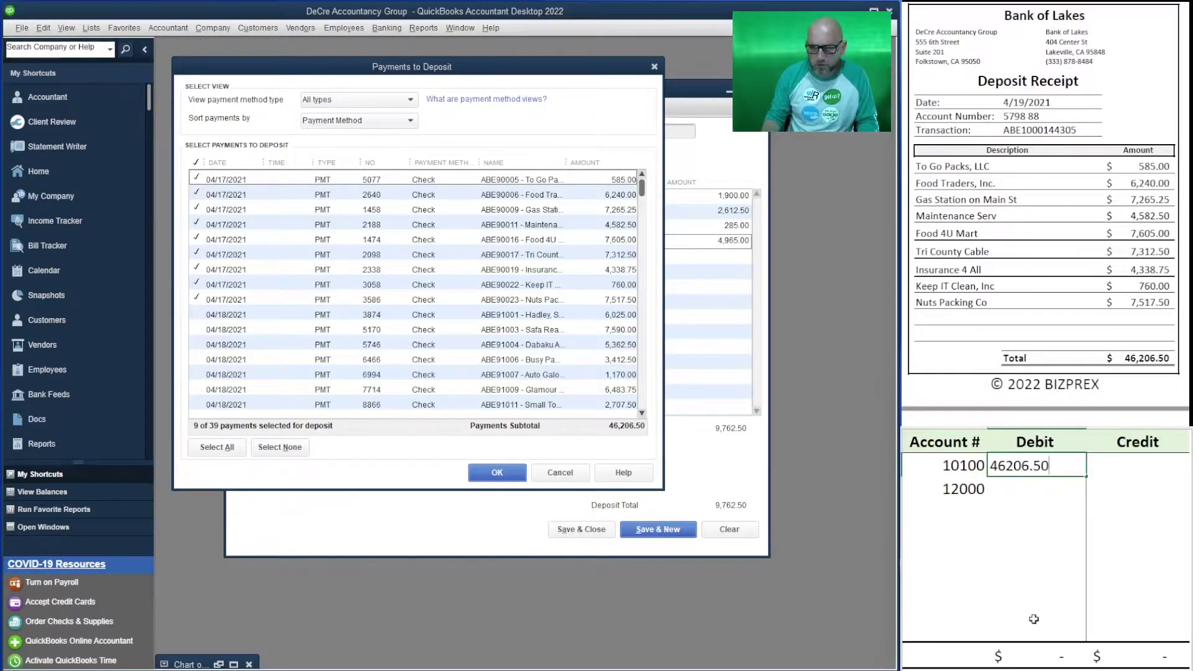
key(Return)
Enter a credit of 46,206.50 for account 12000 in the worksheet.
key(Right)
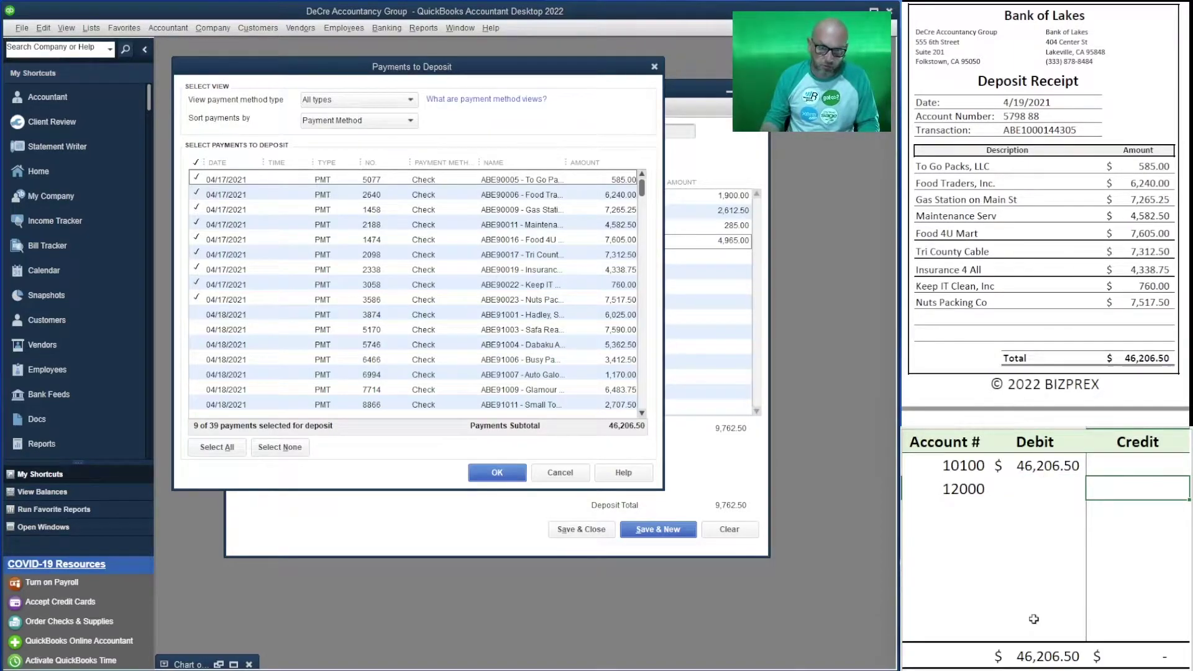
text(4620)
key(Return)
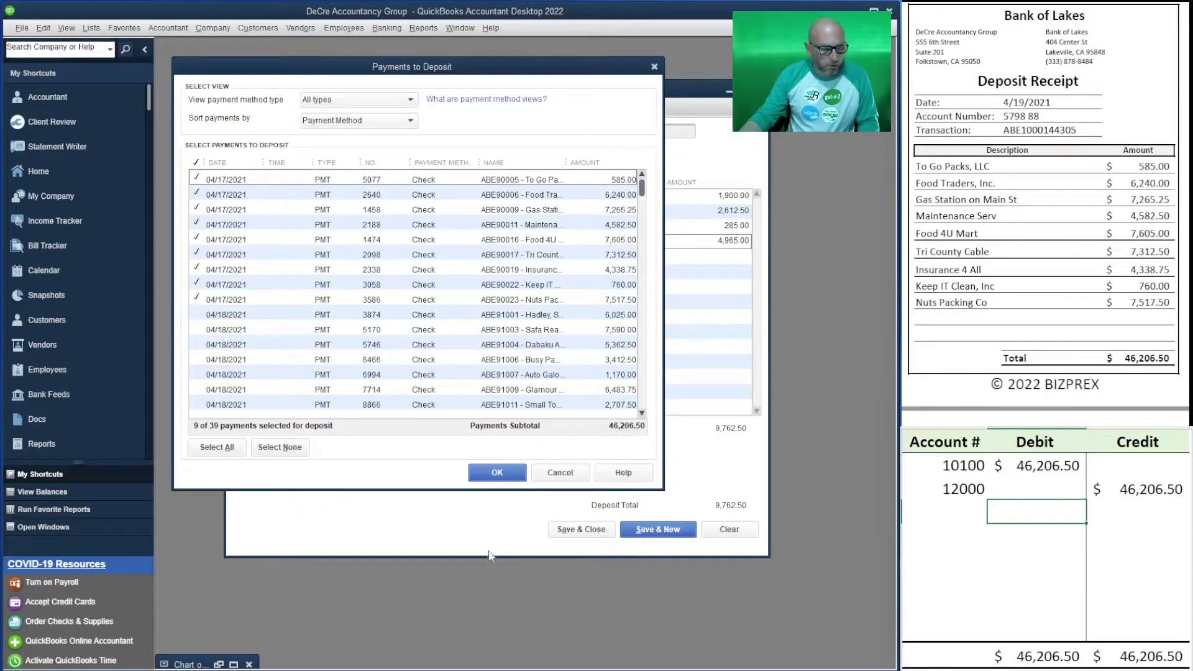
Add the selected payments to the deposit and replace its memo with the transaction number from the 4/19/2021 receipt.
click(495, 473)
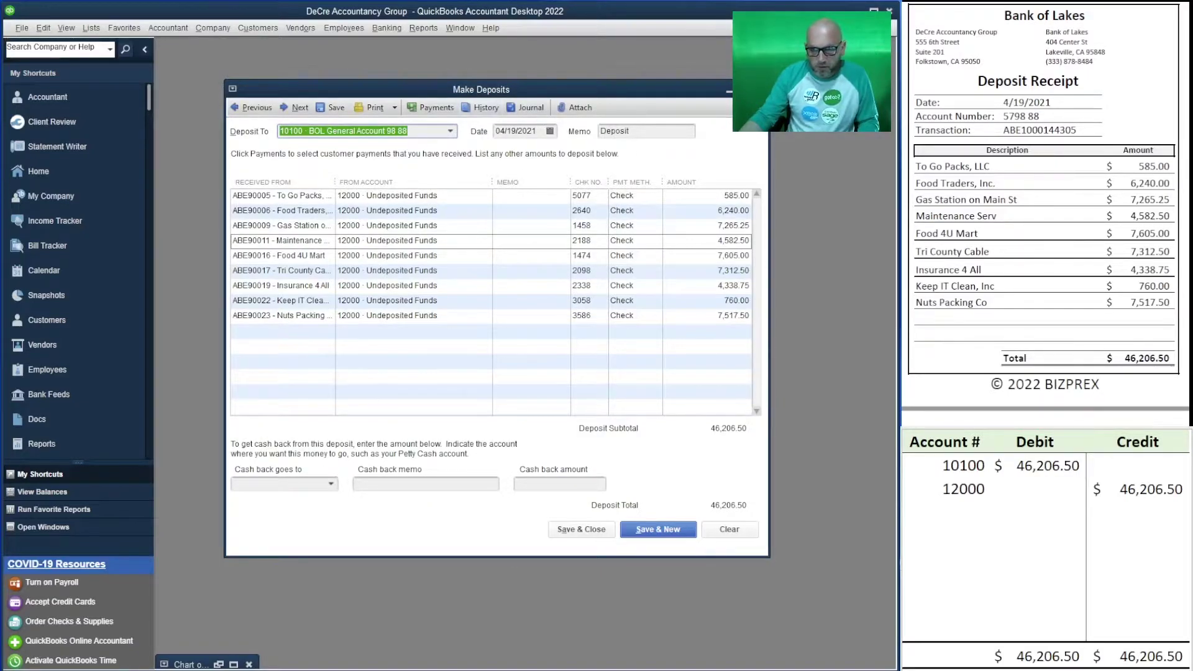
double_click(1007, 128)
key(ctrl+c)
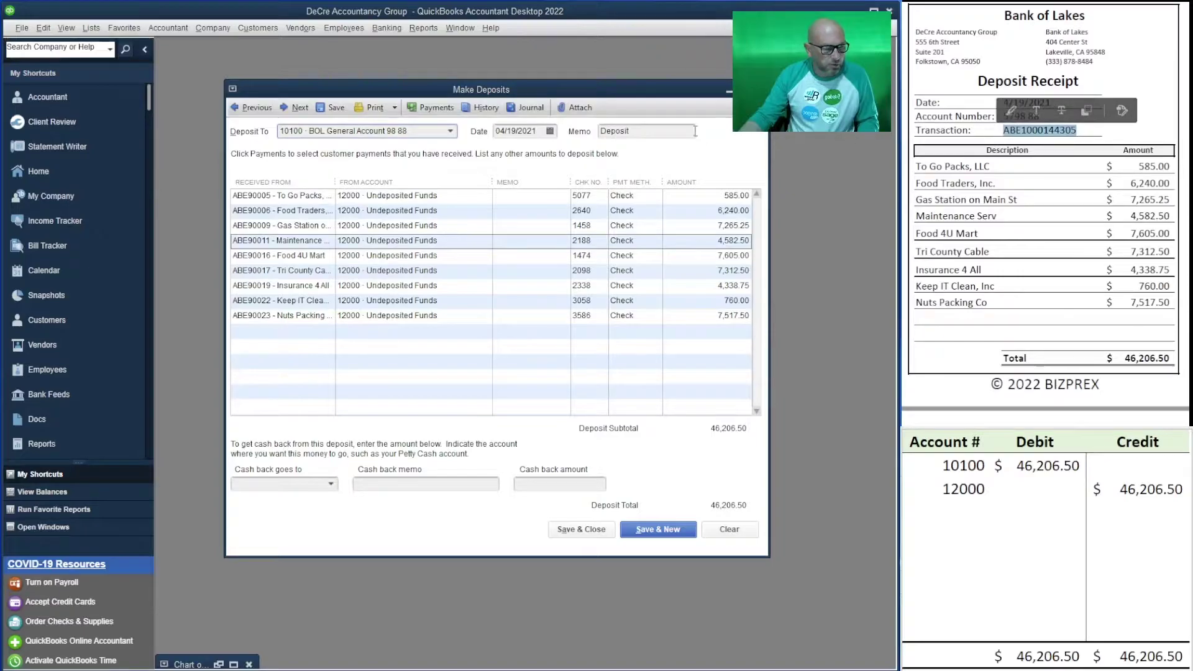
double_click(622, 130)
key(ctrl+v)
Fill the memo of all nine payment lines with the same transaction number, and save the deposit to start a new one.
click(522, 198)
key(ctrl+v)
key(Down)
key(ctrl+v)
key(Down)
key(ctrl+v)
key(Down)
key(ctrl+v)
key(Down)
key(ctrl+v)
key(Down)
key(ctrl+v)
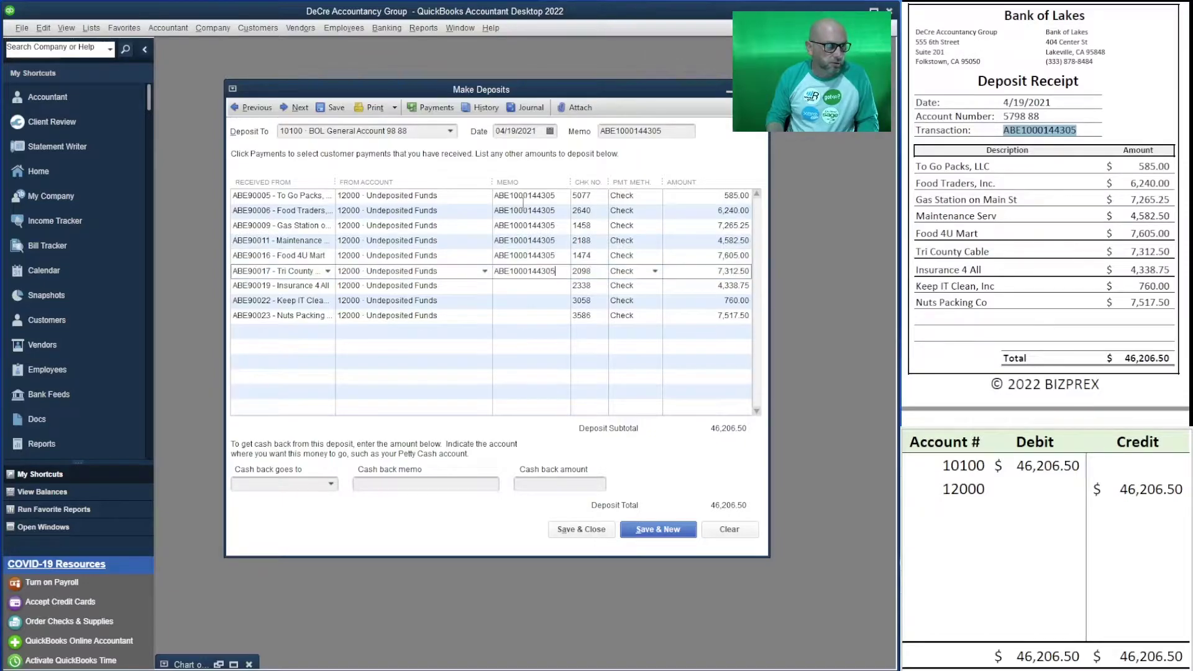
key(Down)
key(ctrl+v)
key(Down)
key(ctrl+v)
key(Down)
key(ctrl+v)
key(Down)
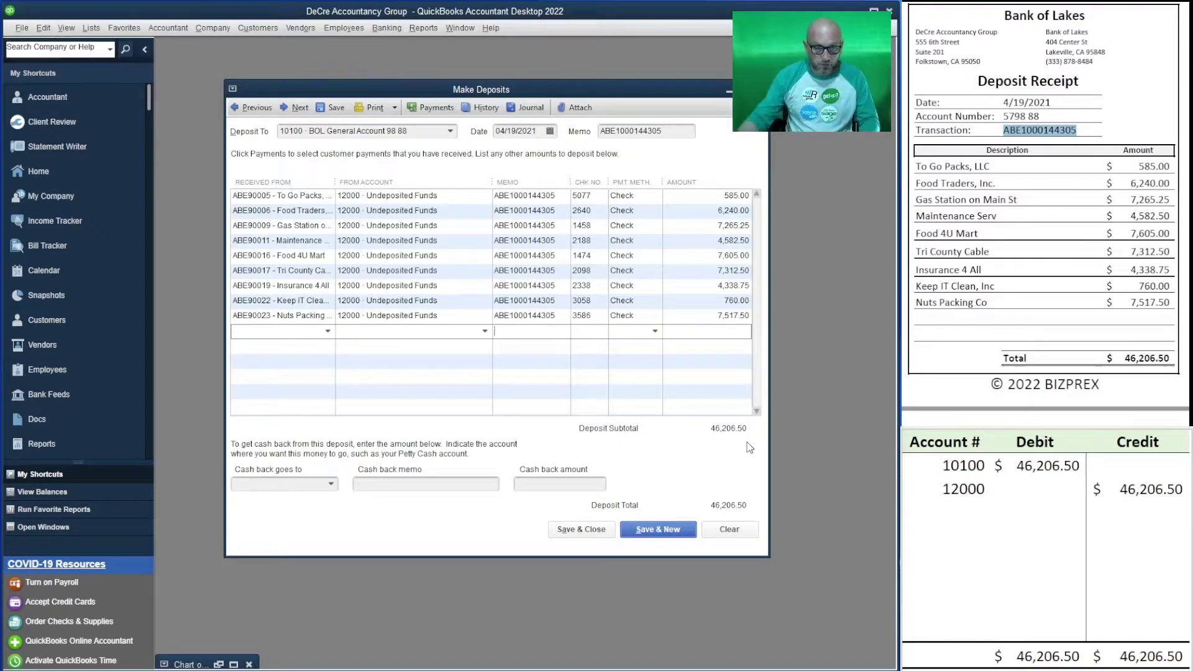
click(667, 530)
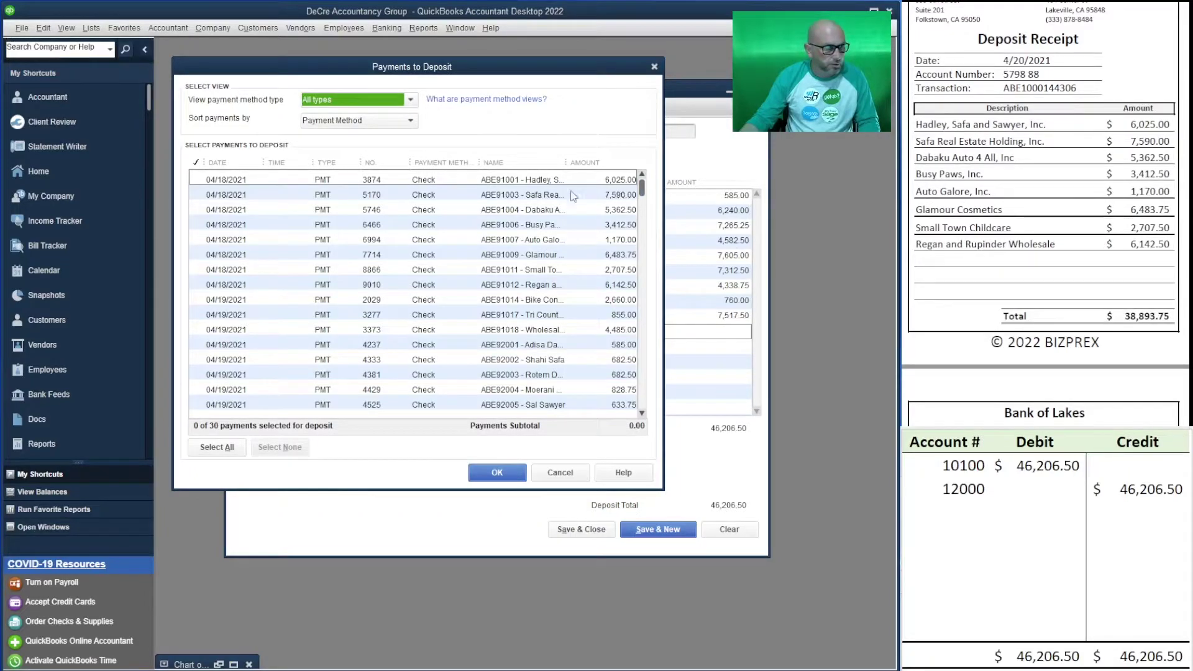
Select the 04/18/2021 check payments from Hadley, Safa and Sawyer and from Safa Real Estate for deposit.
click(196, 179)
click(196, 194)
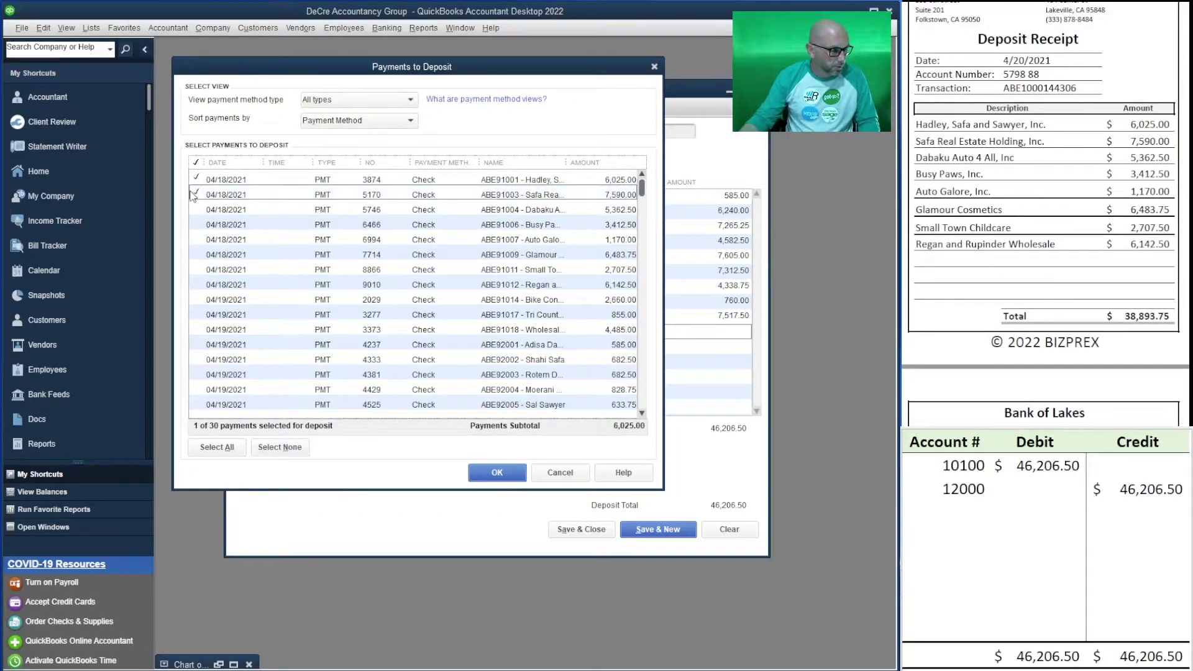
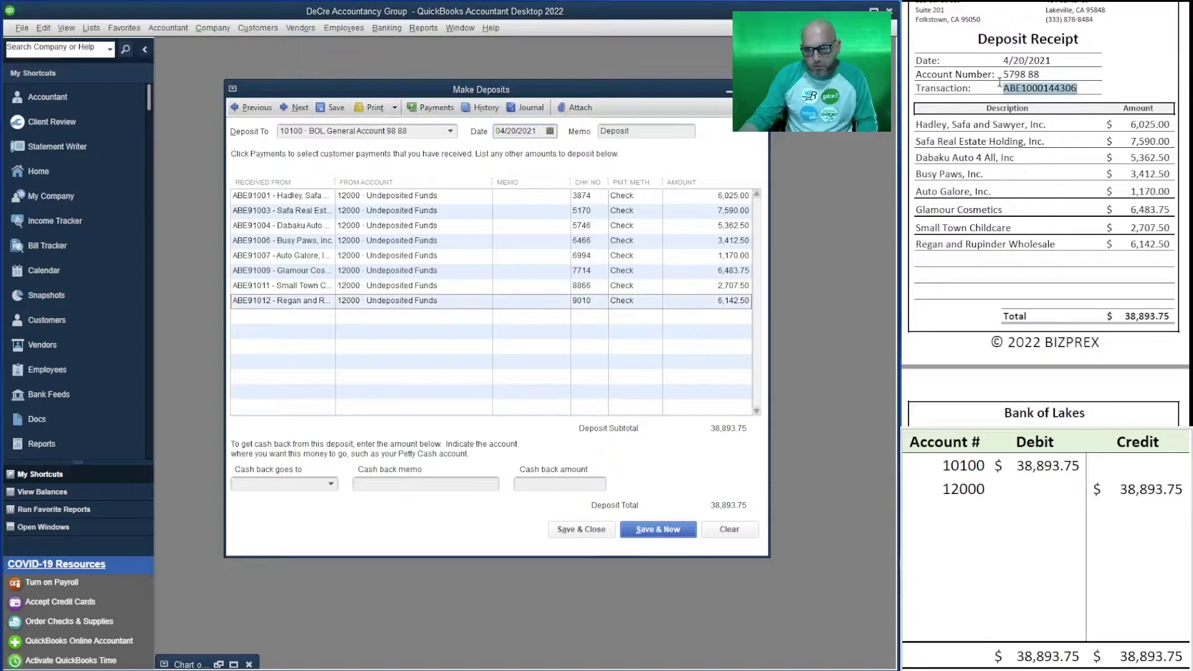
Replace the deposit's memo with the transaction number copied from the 4/20/2021 receipt.
drag(1084, 92, 995, 98)
key(ctrl+c)
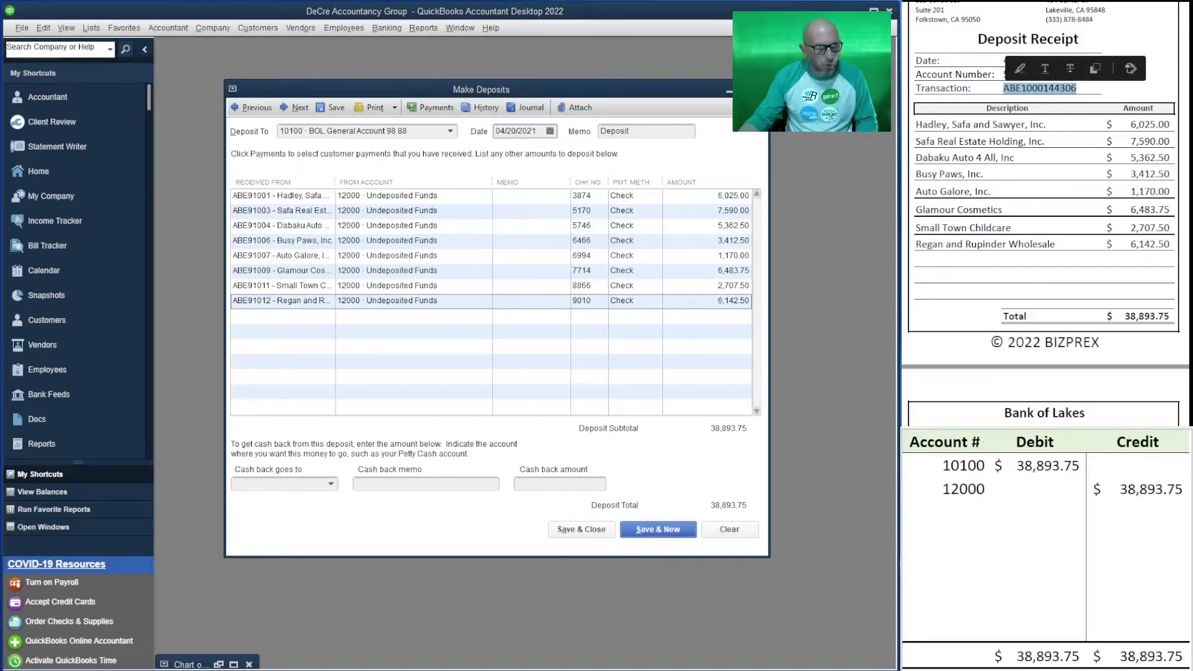
double_click(649, 135)
key(ctrl+v)
Fill the memo of all eight payment lines with the receipt's transaction number, and save the deposit to start a new one.
click(526, 200)
key(ctrl+v)
key(Down)
key(ctrl+v)
key(Down)
key(ctrl+v)
key(Down)
key(ctrl+v)
key(Down)
key(ctrl+v)
key(Down)
key(ctrl+v)
key(Down)
key(ctrl+v)
key(Down)
key(ctrl+v)
key(Down)
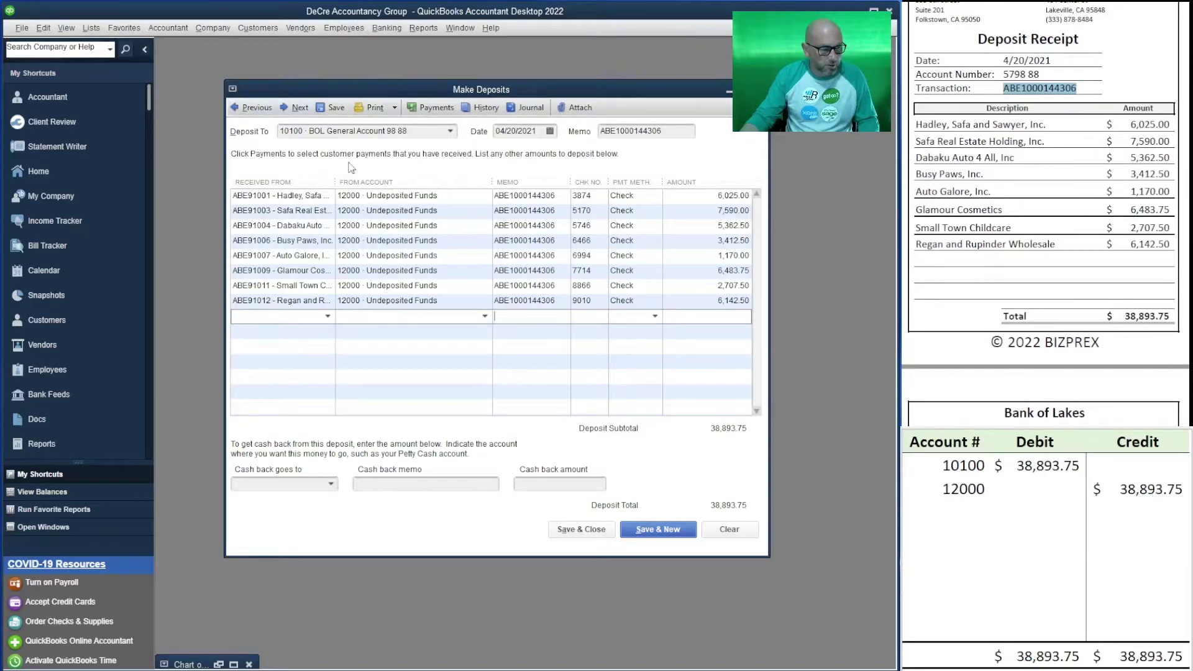
click(659, 537)
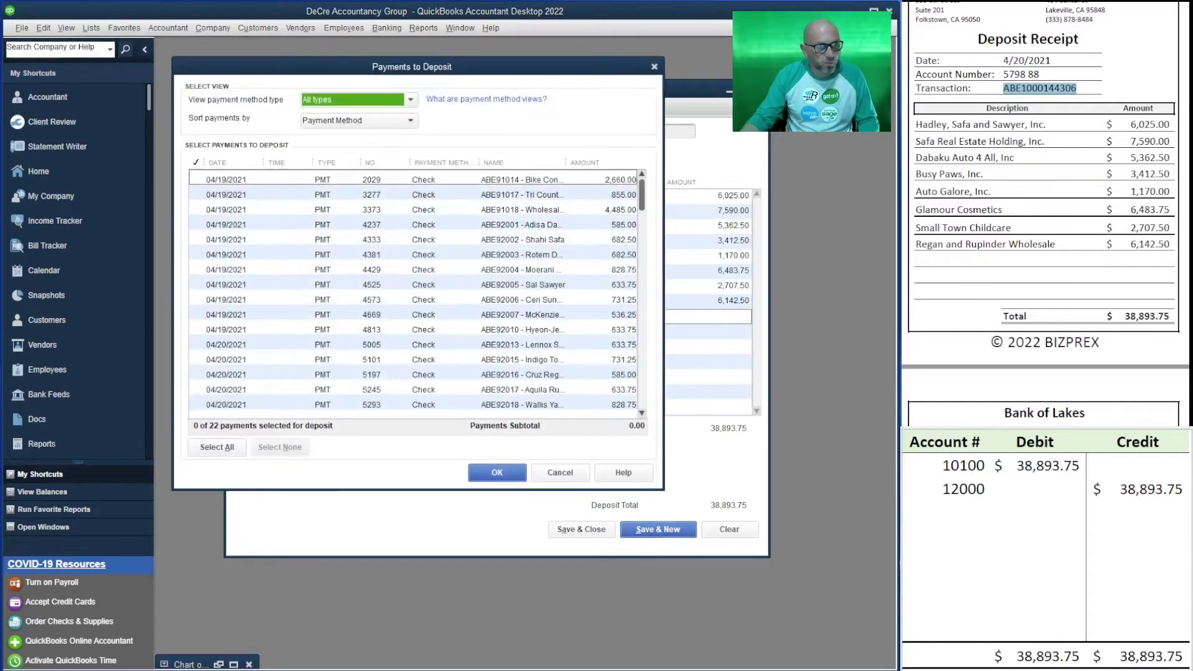
Select the eleven 04/19/2021 check payments listed on the 4/21/2021 receipt for deposit.
scroll(1044, 249, down, 6)
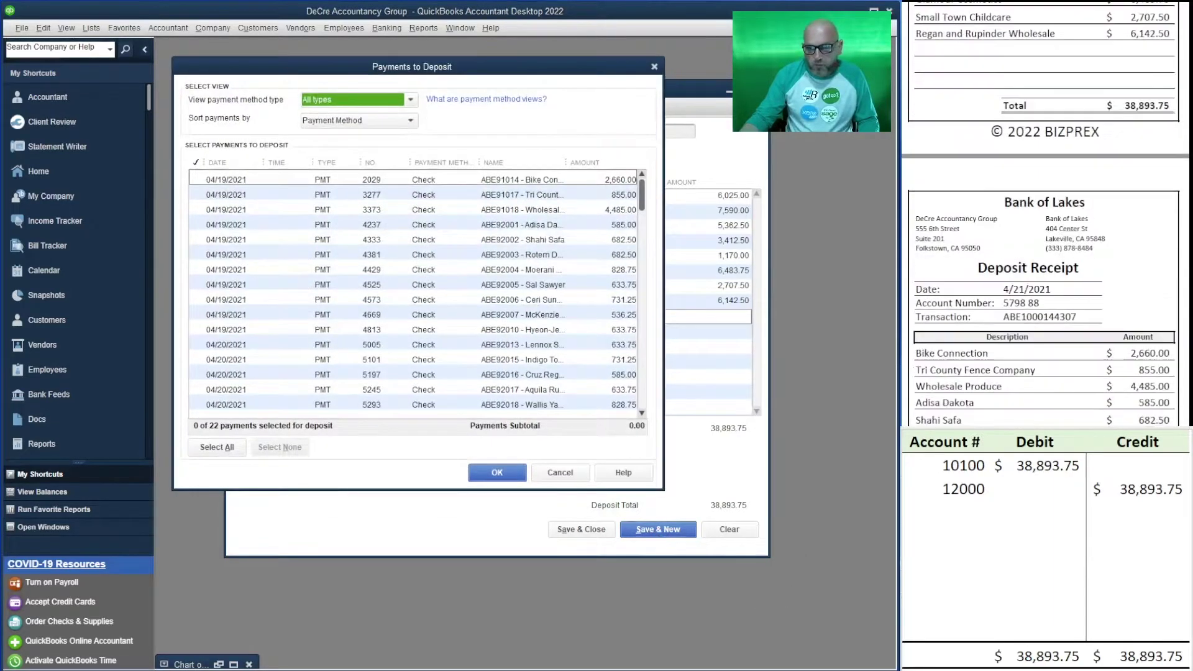
click(196, 180)
click(197, 194)
click(199, 210)
click(199, 225)
click(199, 240)
click(199, 255)
click(200, 270)
click(199, 285)
click(199, 300)
click(199, 315)
click(198, 330)
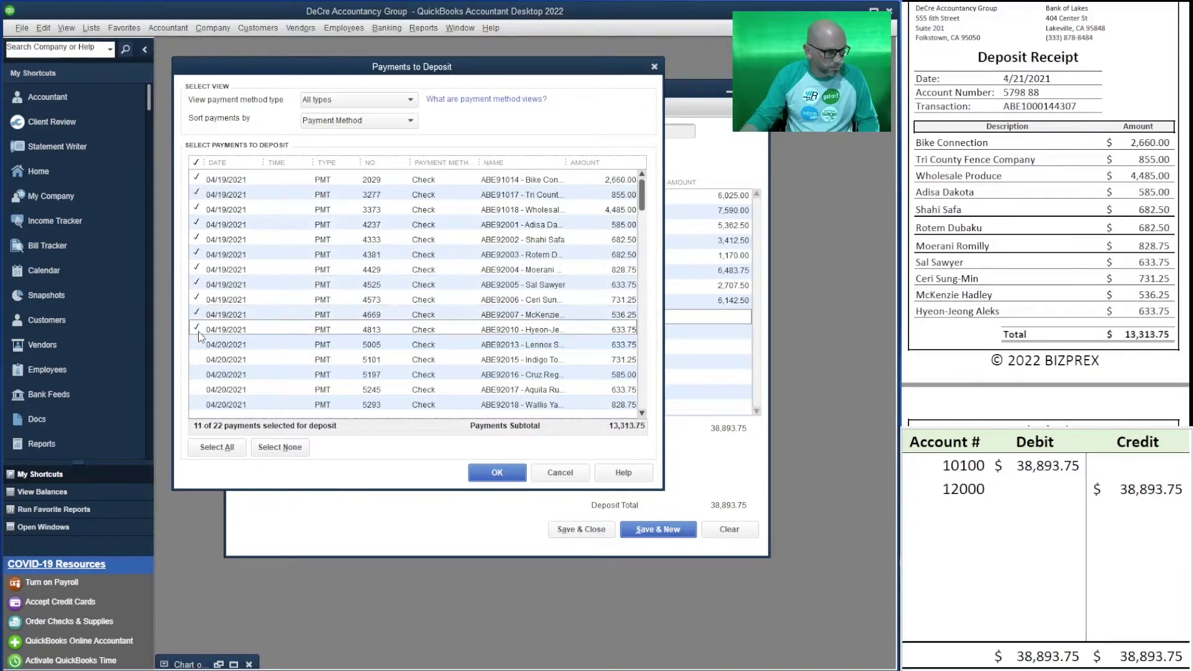
Enter a debit of 13,313.75 for account 10100 and a credit of 13,313.75 for account 12000 in the worksheet.
click(1035, 465)
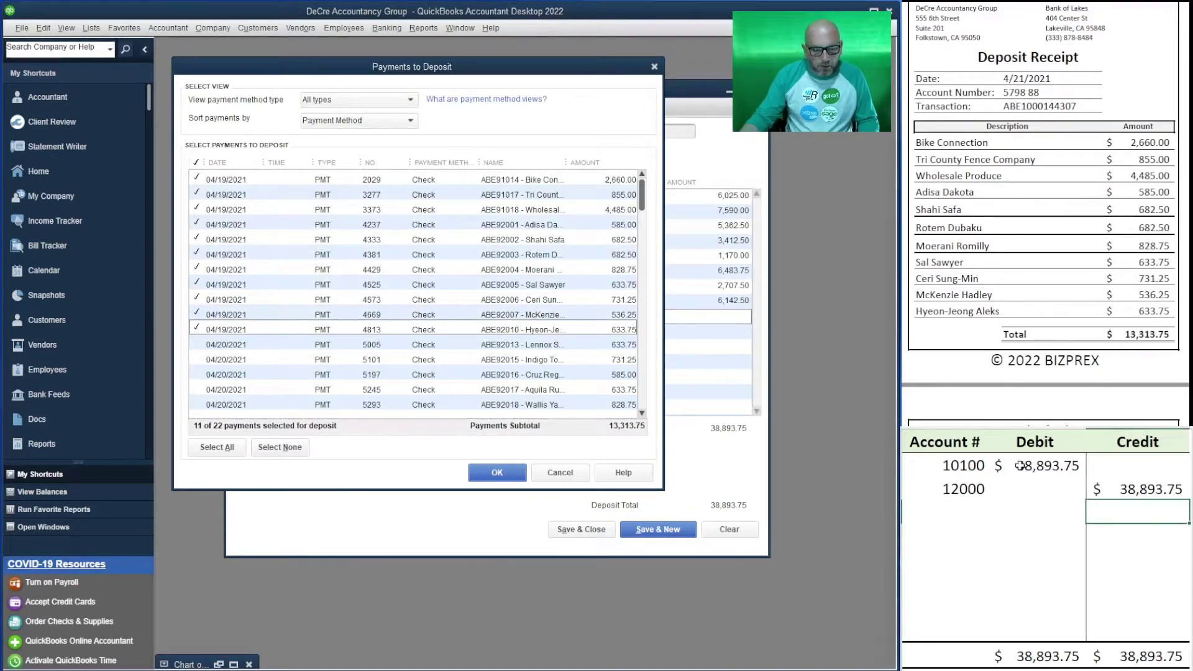
text(13)
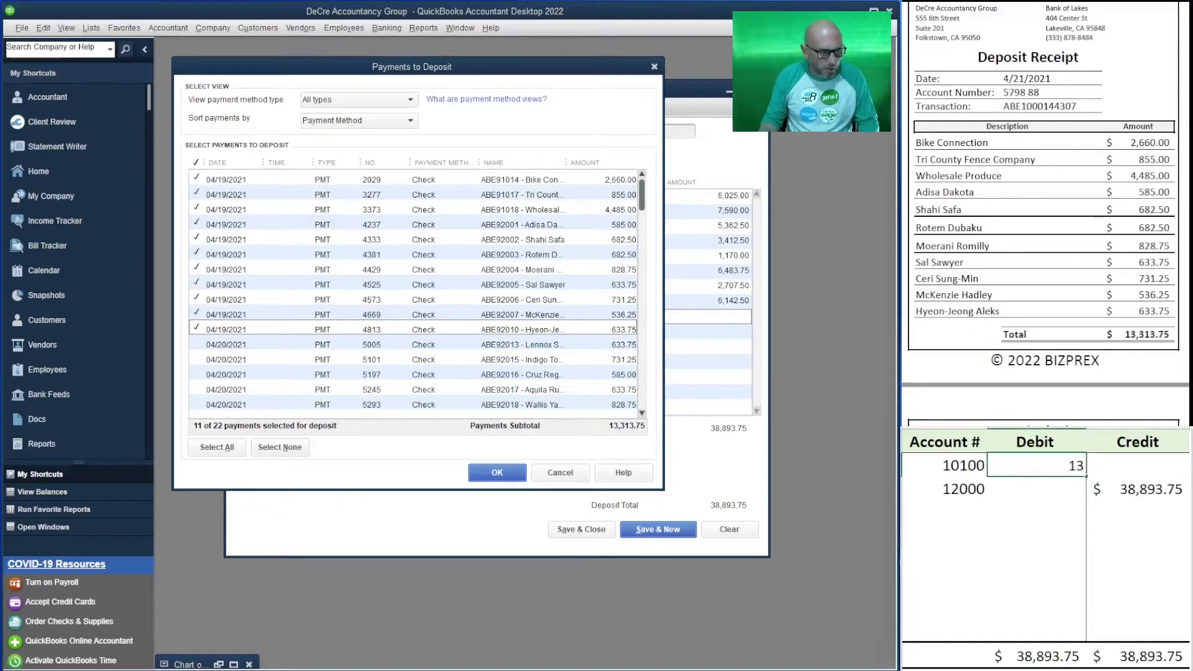
text(,313.75)
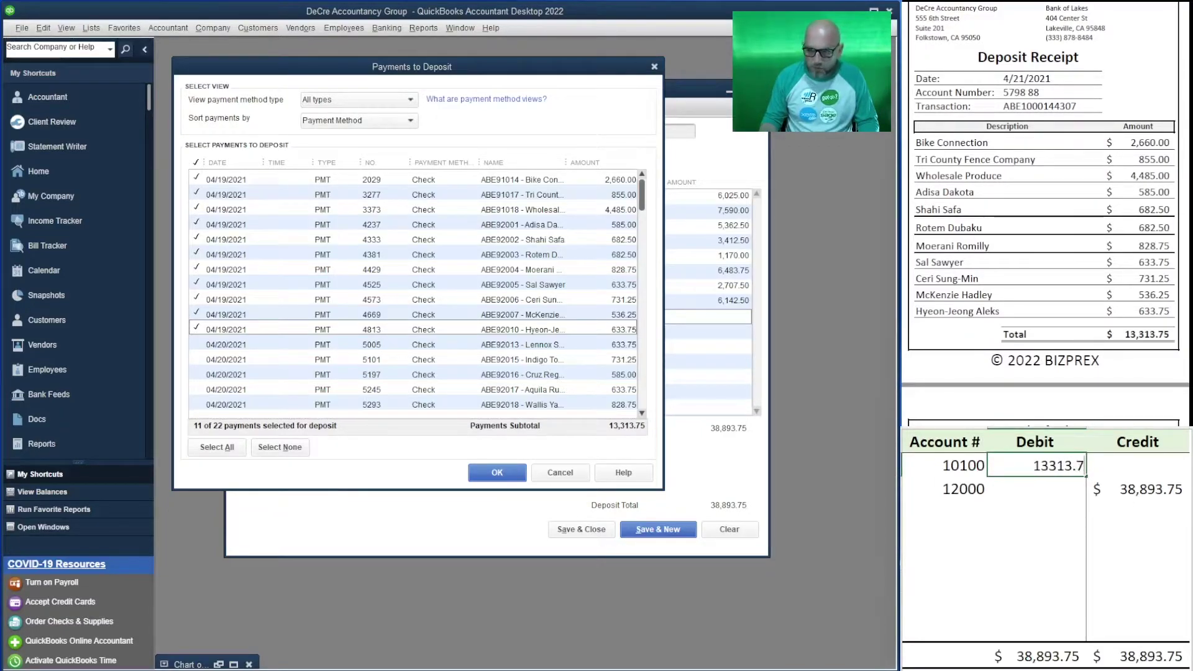
key(Return)
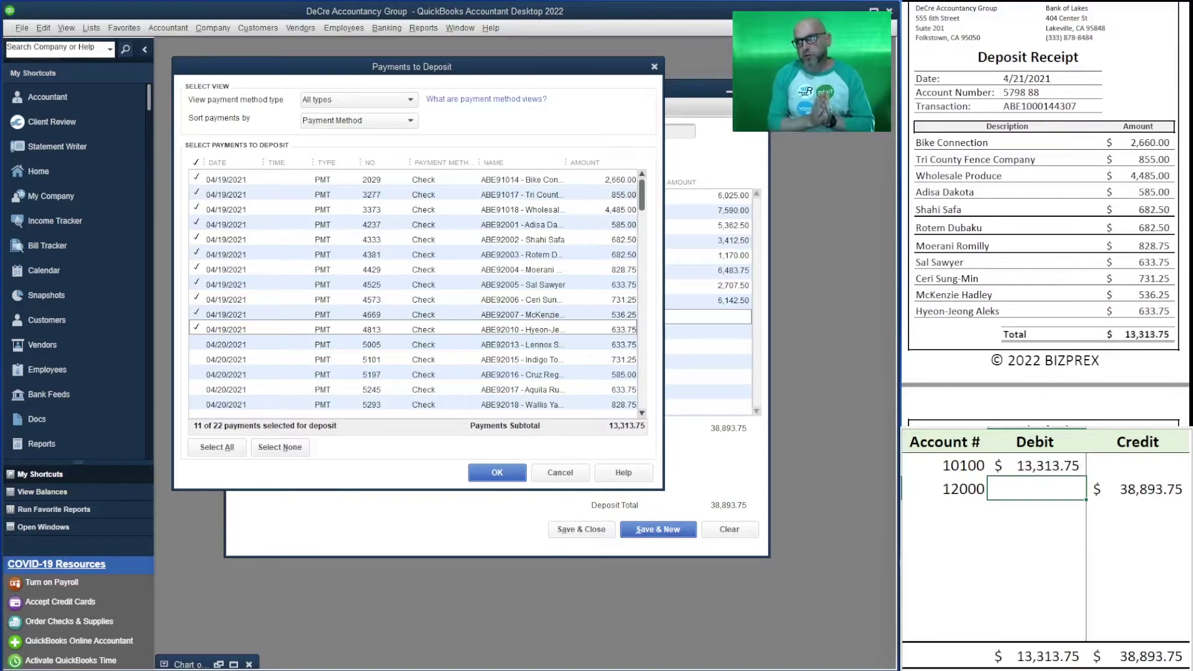
click(1138, 489)
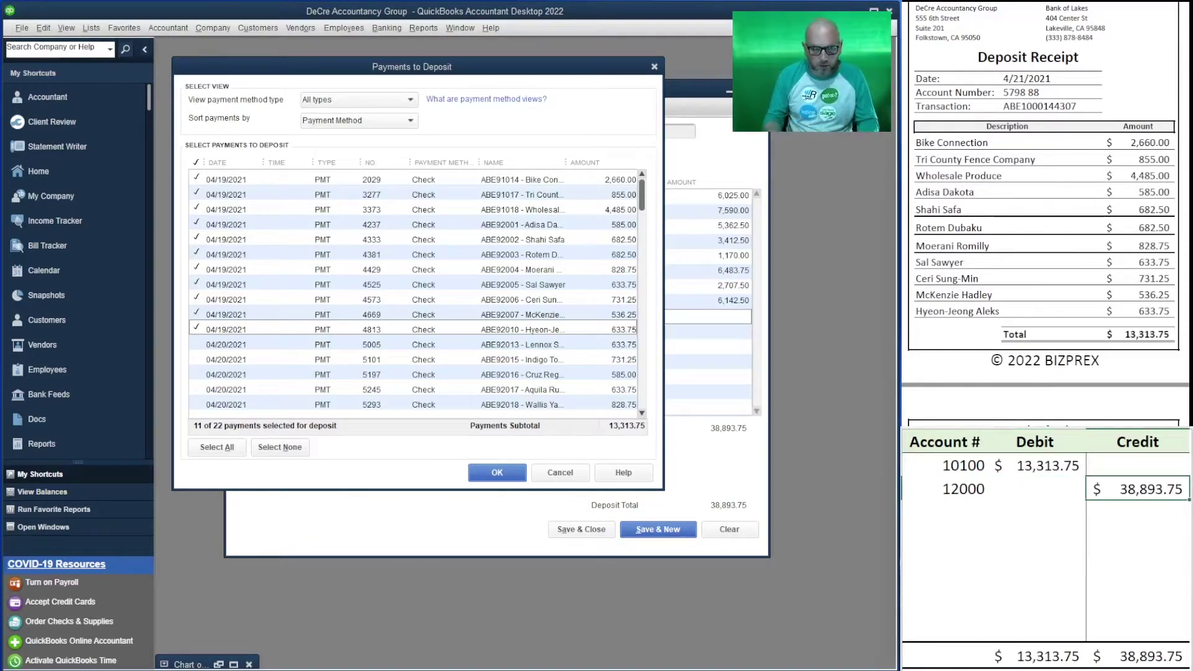
text(13,313.75)
key(Return)
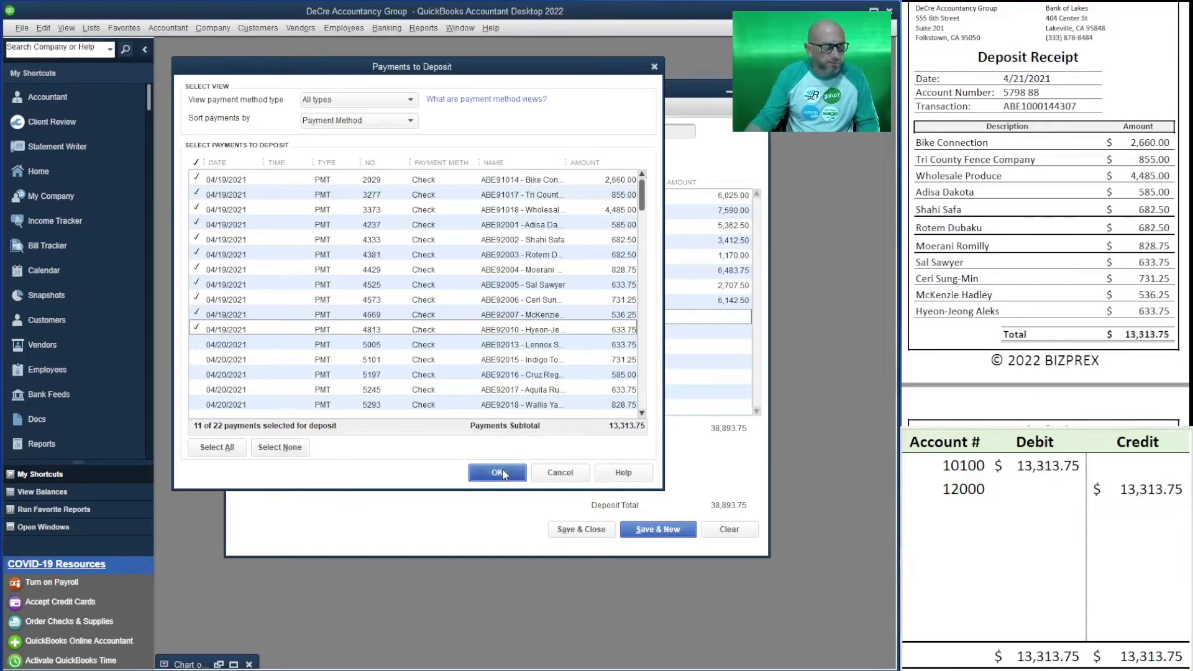
Add the selected payments to the deposit and set its date to 04/21/2021.
click(513, 474)
click(549, 132)
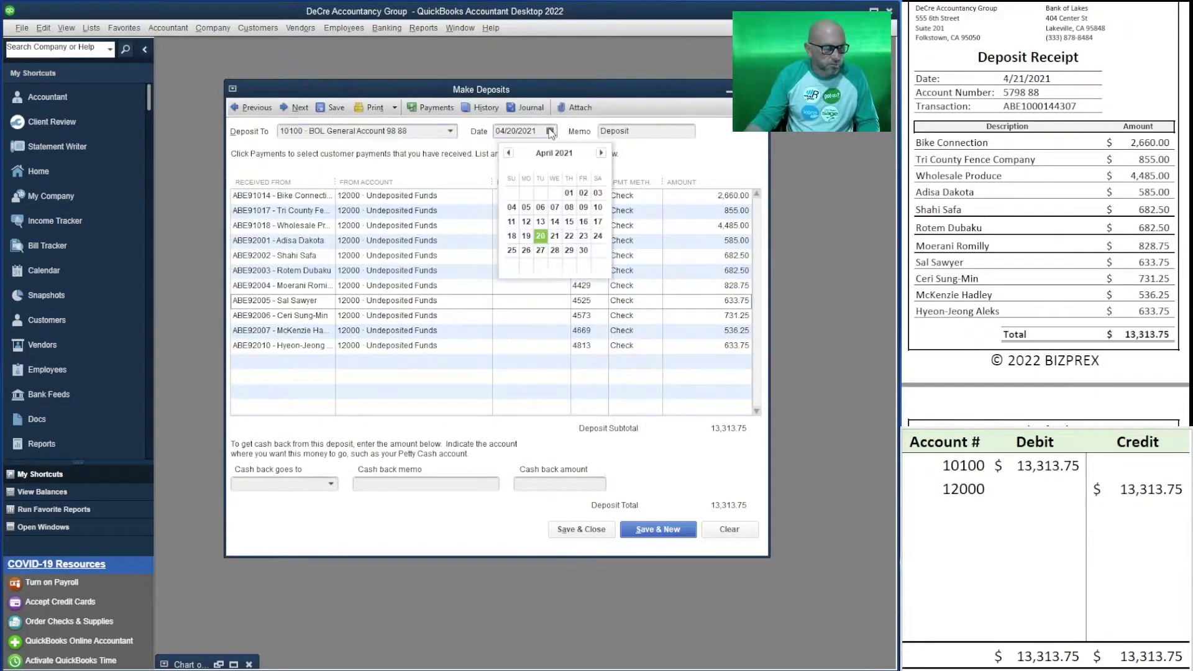
click(552, 235)
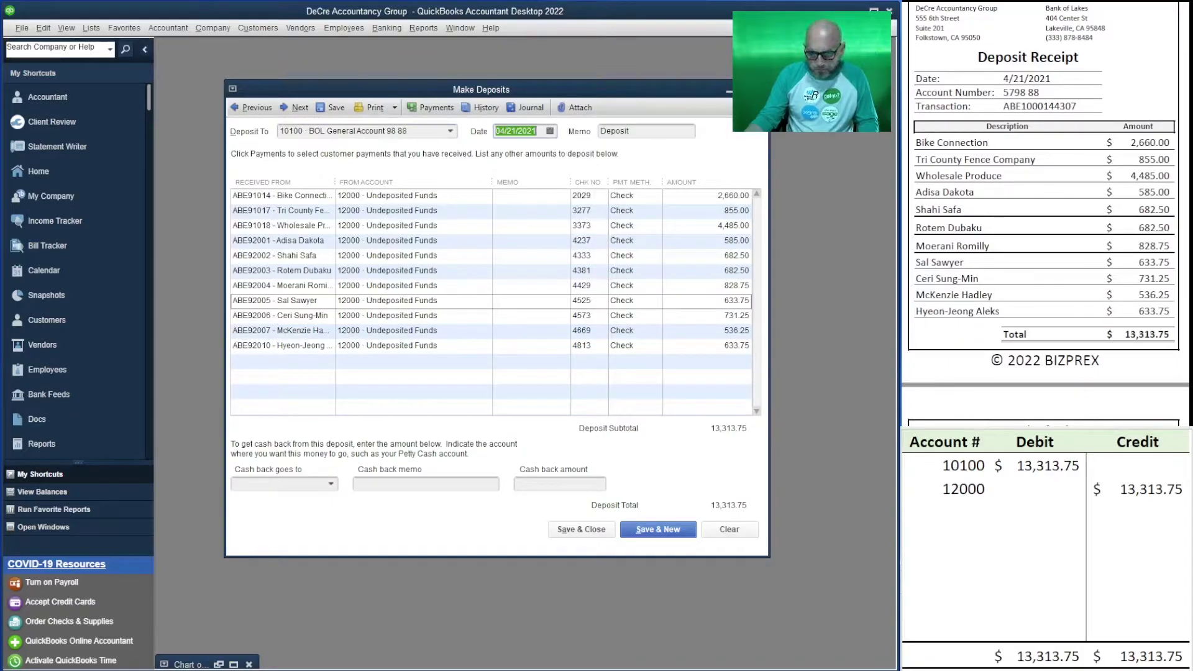
Replace the deposit's memo with the transaction number copied from the 4/21/2021 receipt.
drag(1077, 106, 1002, 106)
key(ctrl+c)
click(494, 138)
key(Tab)
key(ctrl+v)
Fill the memo of all eleven payment lines with the receipt's transaction number, and save the deposit to start a new one.
click(522, 195)
key(ctrl+v)
key(Down)
key(ctrl+v)
key(Down)
key(ctrl+v)
key(Down)
key(ctrl+v)
key(Down)
key(ctrl+v)
key(Down)
key(ctrl+v)
key(Down)
key(ctrl+v)
key(Down)
key(ctrl+v)
key(Down)
key(ctrl+v)
key(Down)
key(ctrl+v)
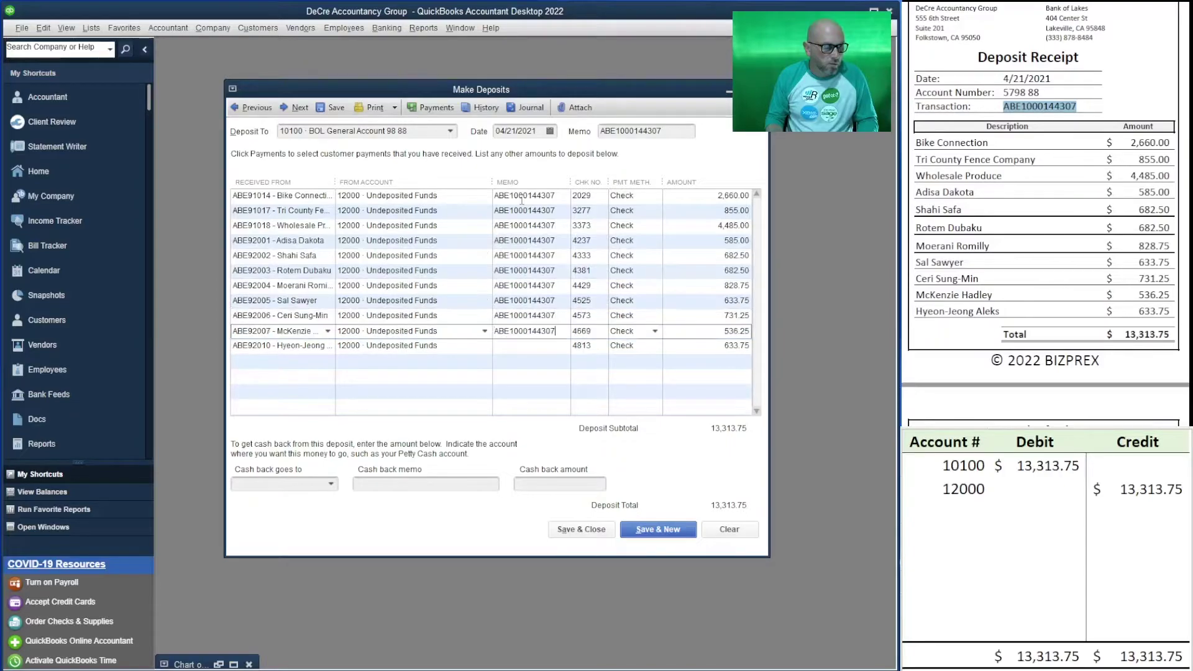
key(Down)
key(ctrl+v)
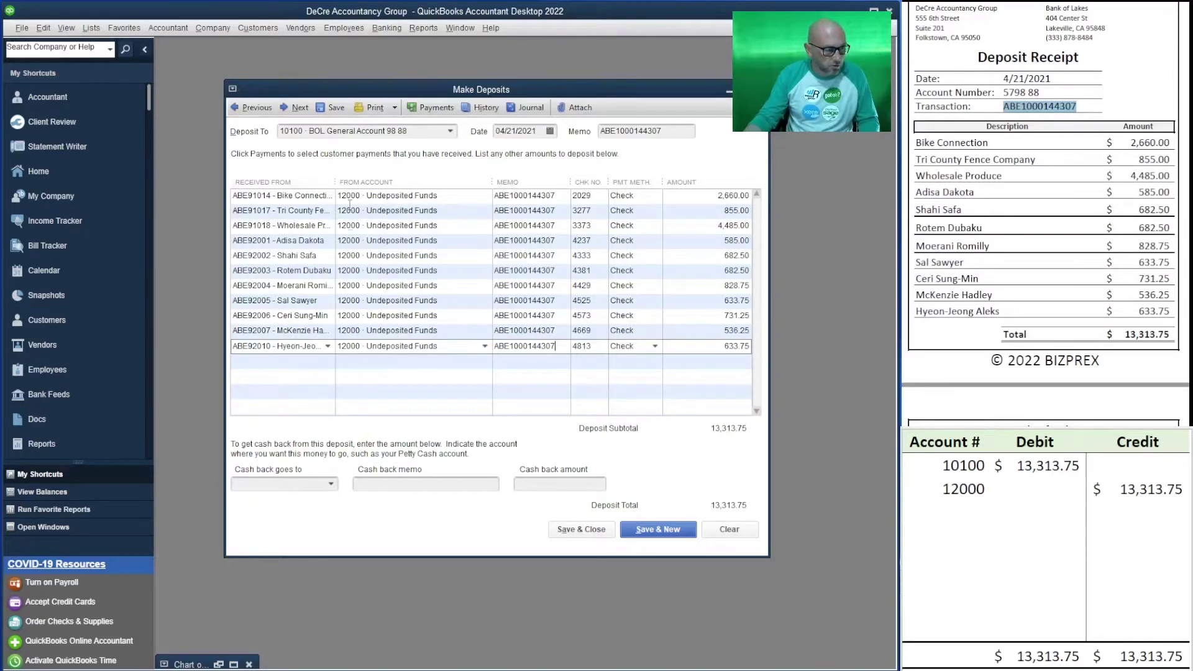
click(659, 532)
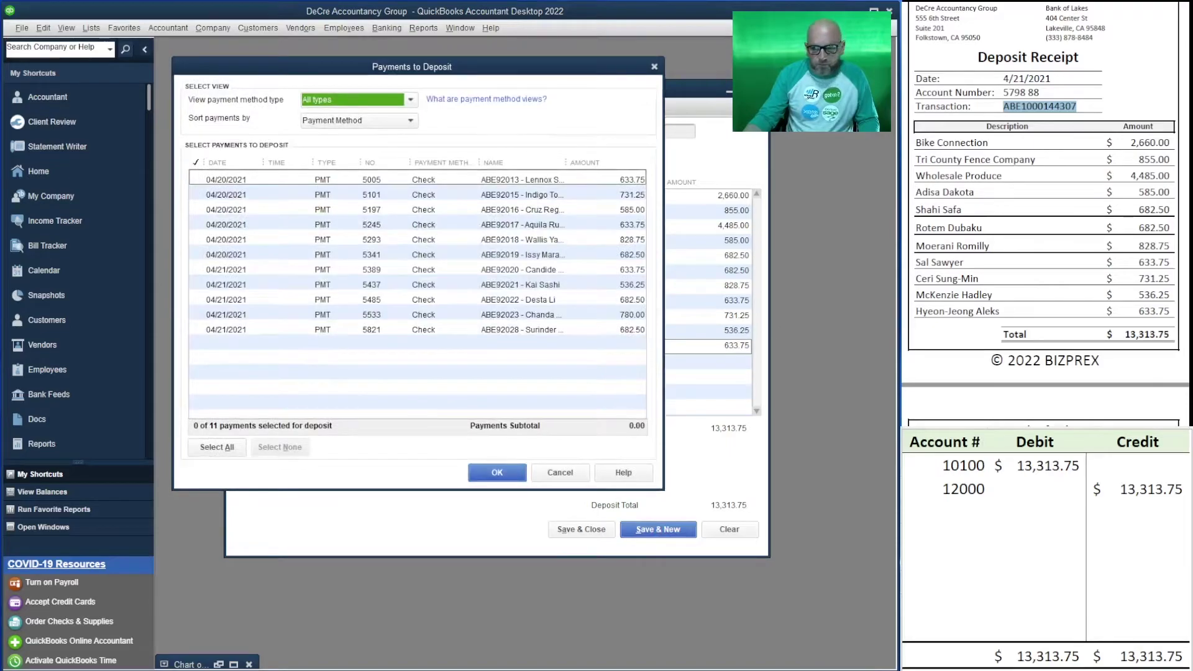
Select the six 04/20/2021 check payments listed on the 4/22/2021 receipt and add them to the deposit.
scroll(1045, 217, down, 5)
scroll(1044, 186, up, 1)
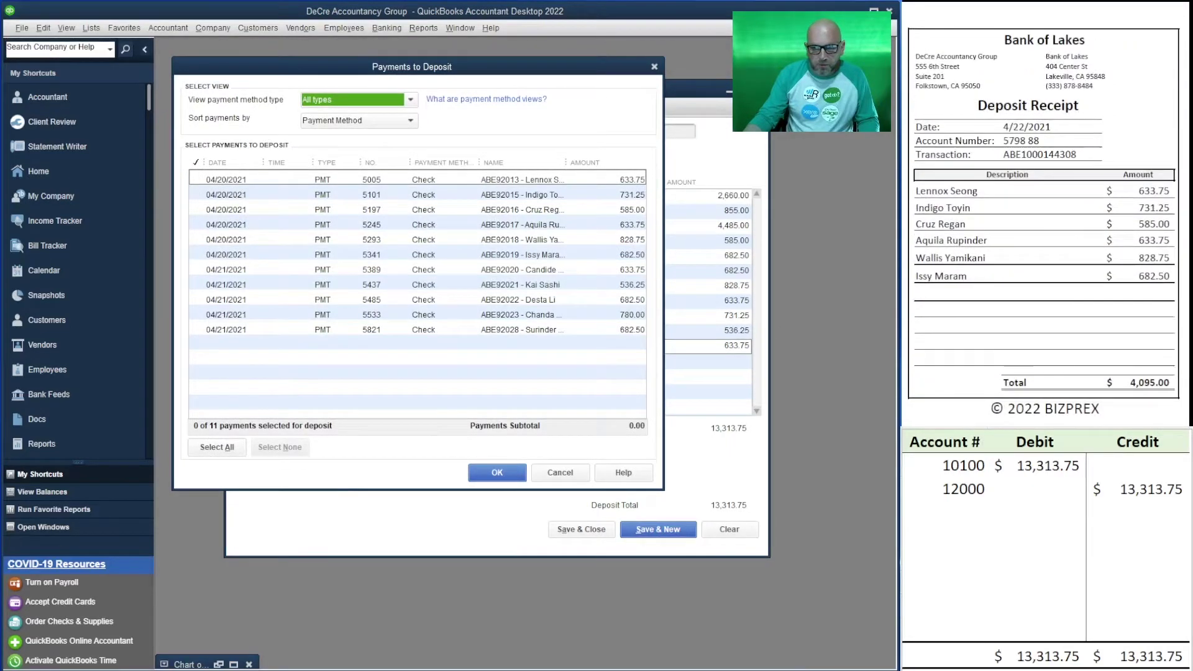
click(198, 180)
click(199, 195)
click(200, 210)
click(202, 224)
click(198, 240)
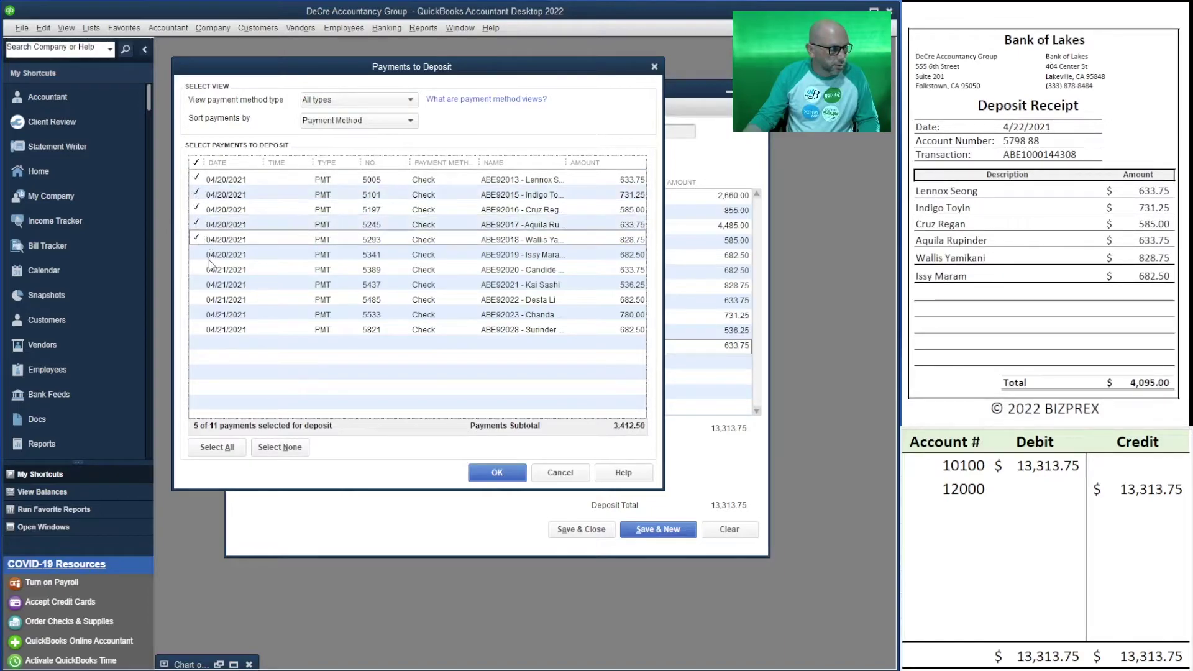
click(203, 255)
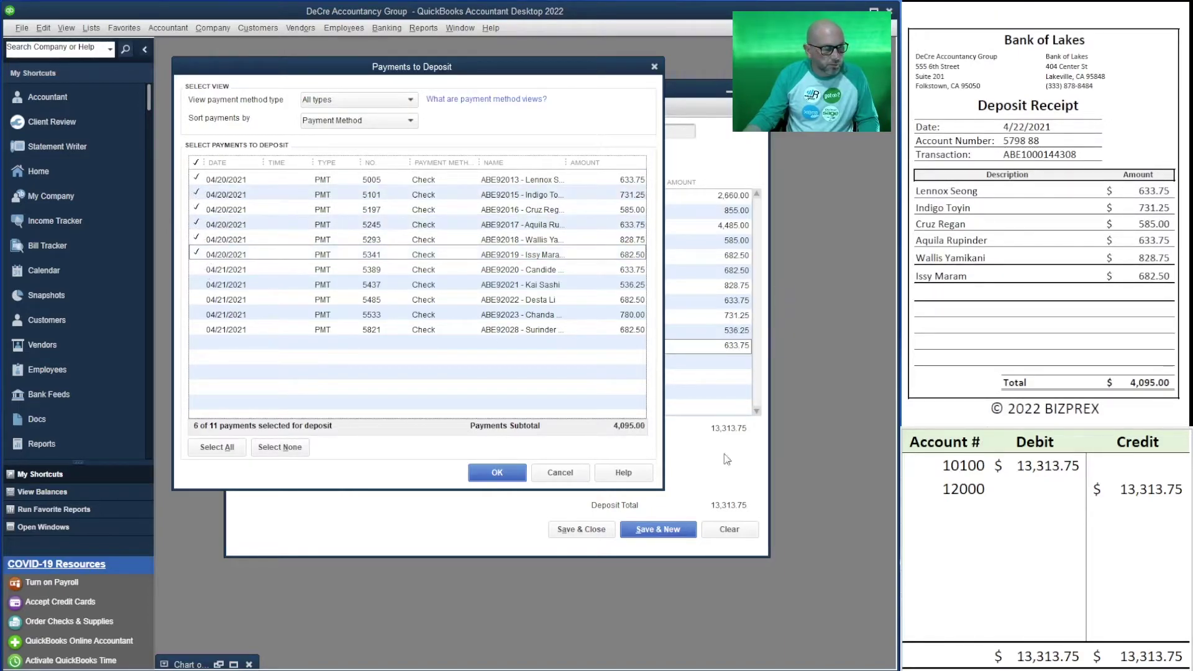
click(494, 474)
Enter a debit of 4,095 for account 10100 in the worksheet.
click(1055, 468)
text(4,095)
key(Return)
key(Right)
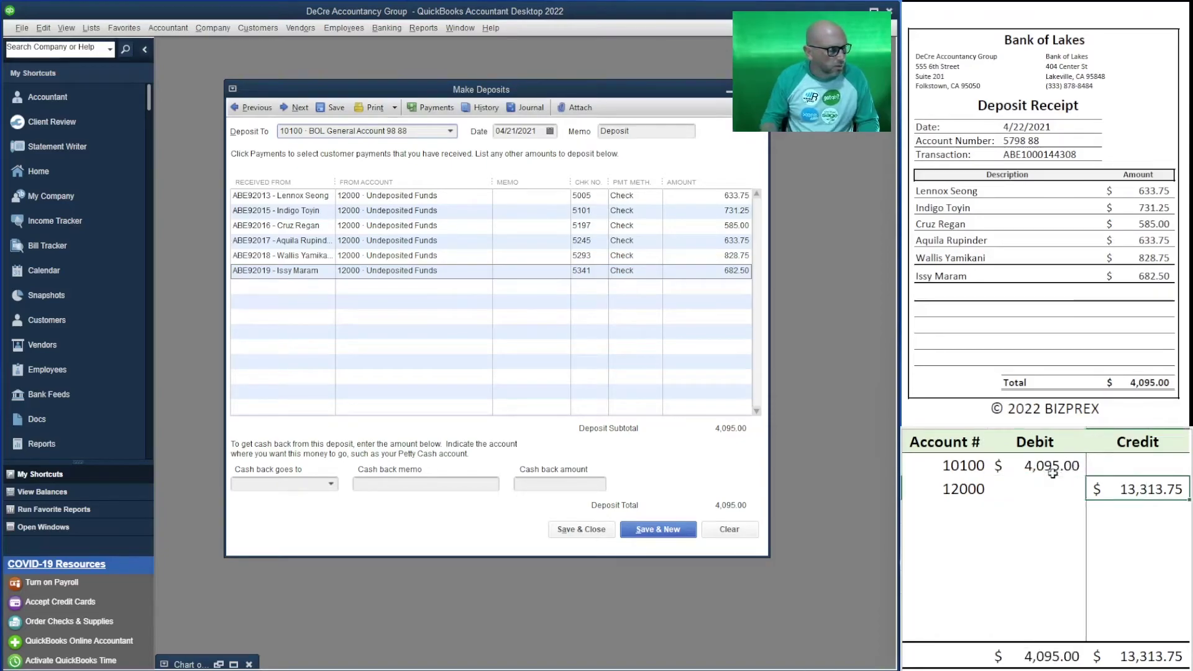
Add a second 12000 account row beneath the existing one in the worksheet.
click(963, 491)
key(Down)
text(12000)
key(Return)
Enter the first three credit amounts in the worksheet: 633.75, 731.25 and 585.00.
key(Up)
key(Up)
key(Right)
key(Right)
text(633.75)
key(Return)
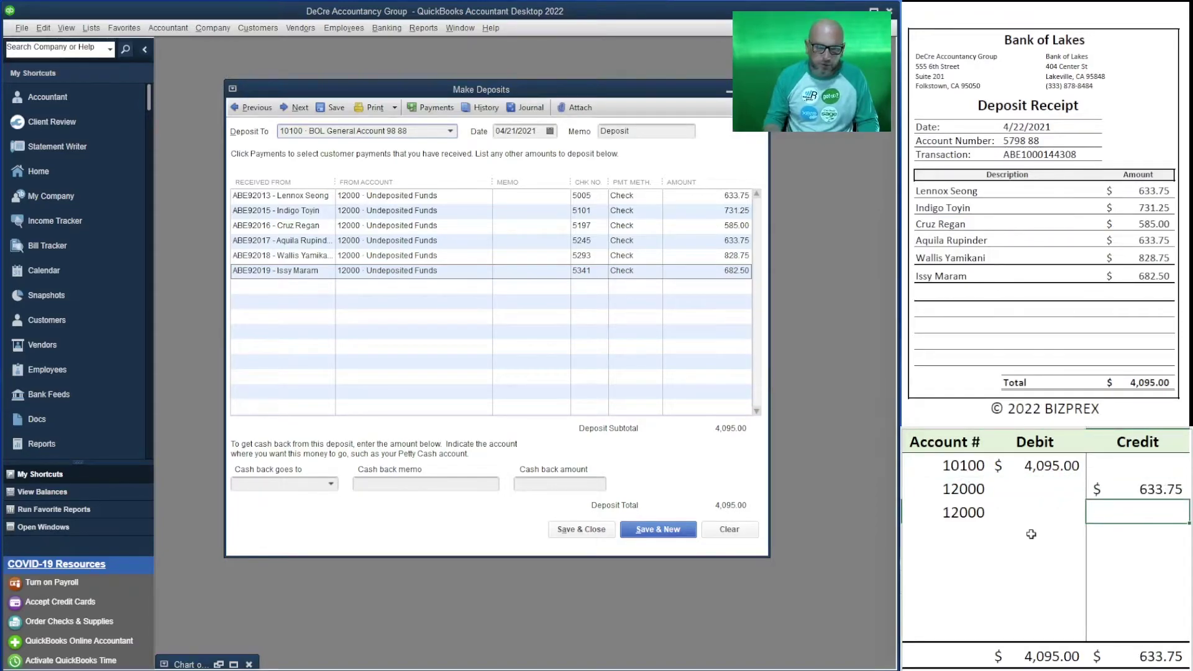
text(731.25)
key(Return)
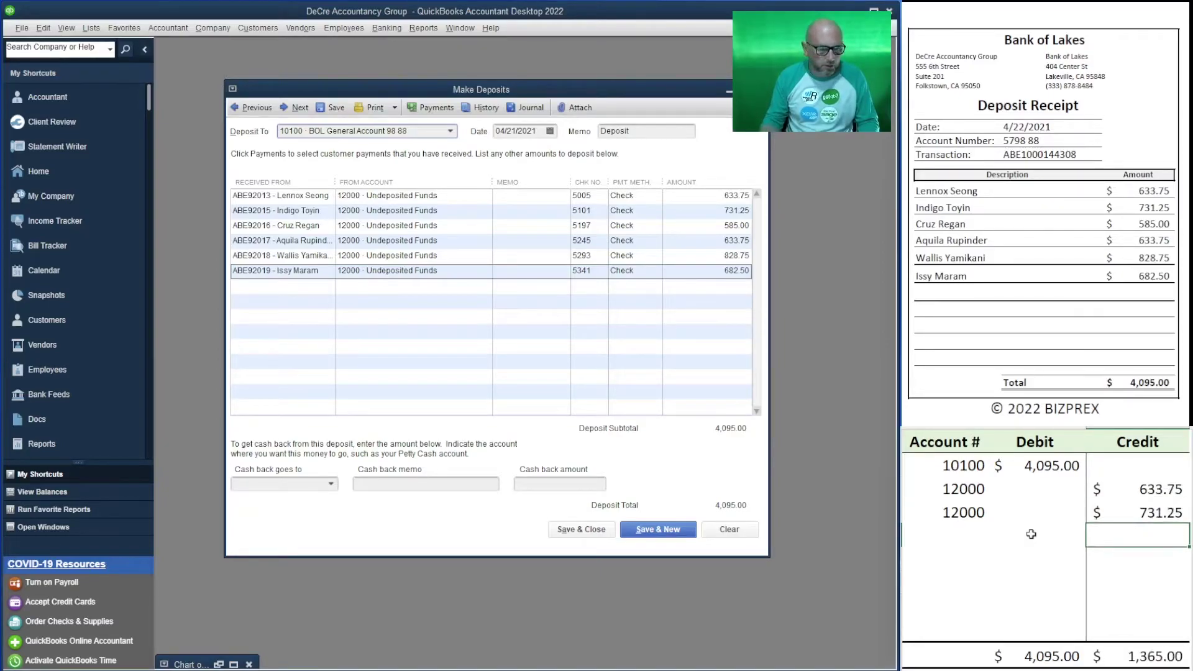
text(585)
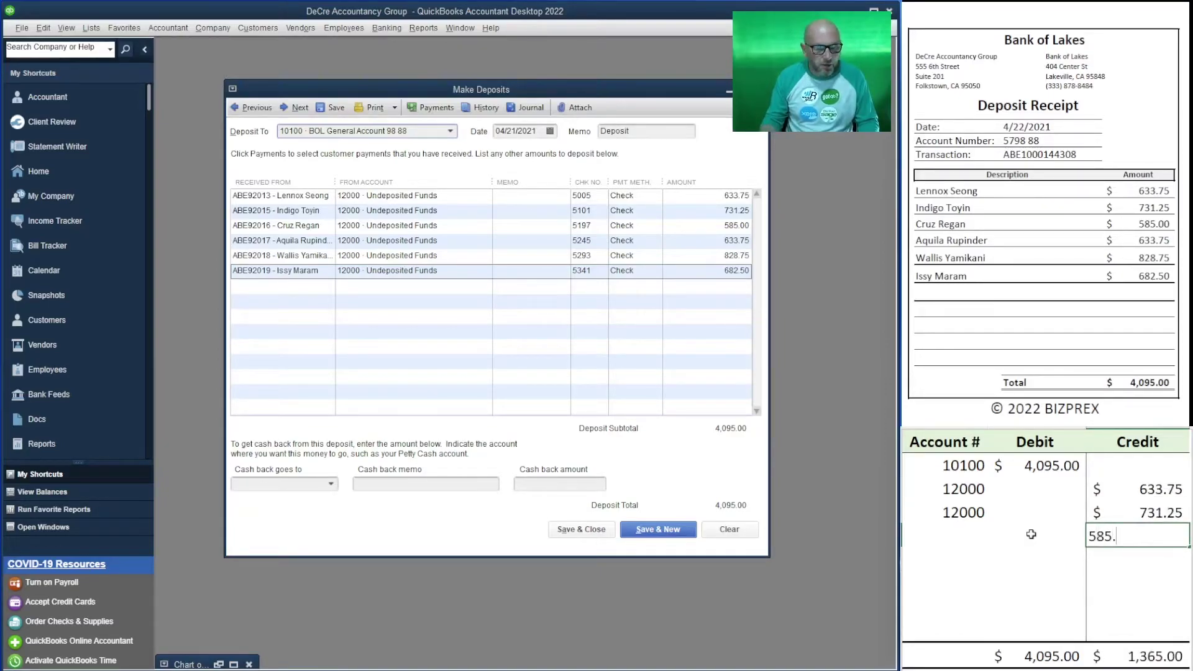
key(Return)
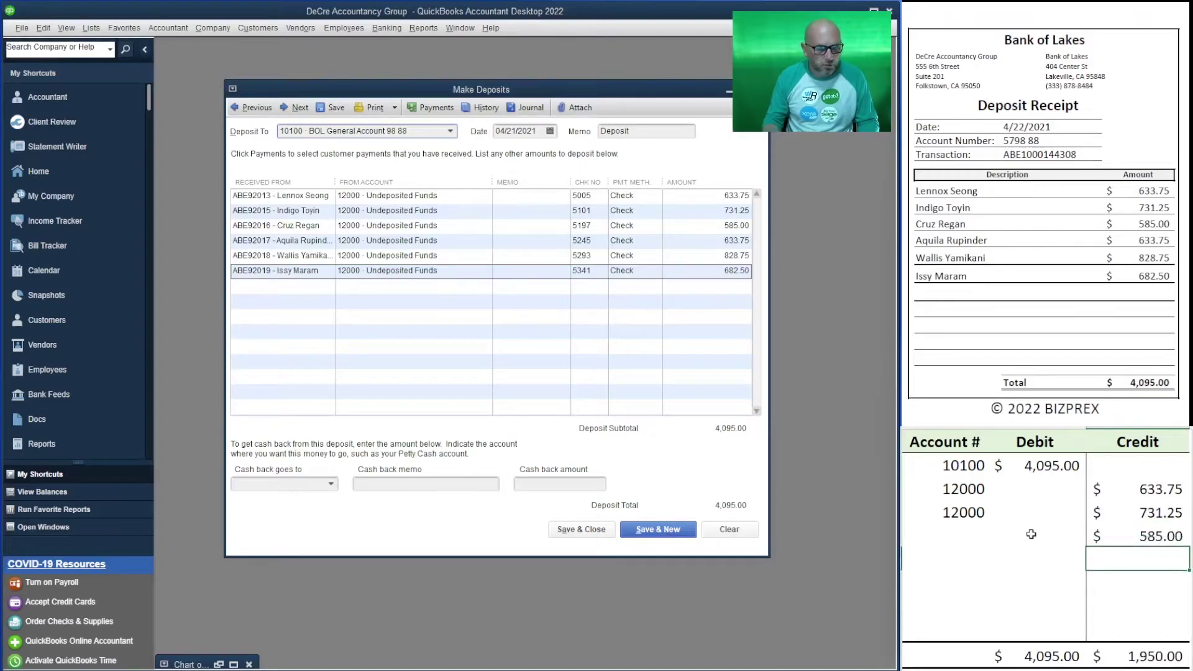
Enter the three remaining credit amounts in the worksheet: 633.75, 828.75 and 682.50.
text(633.7)
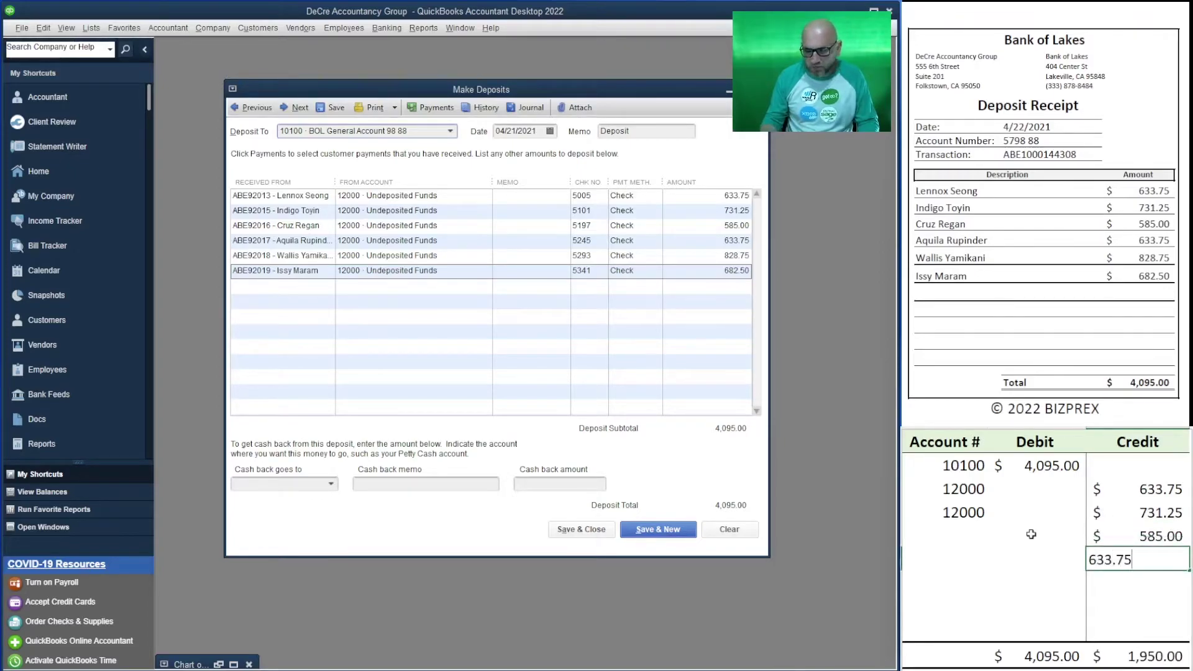
text(5)
key(Return)
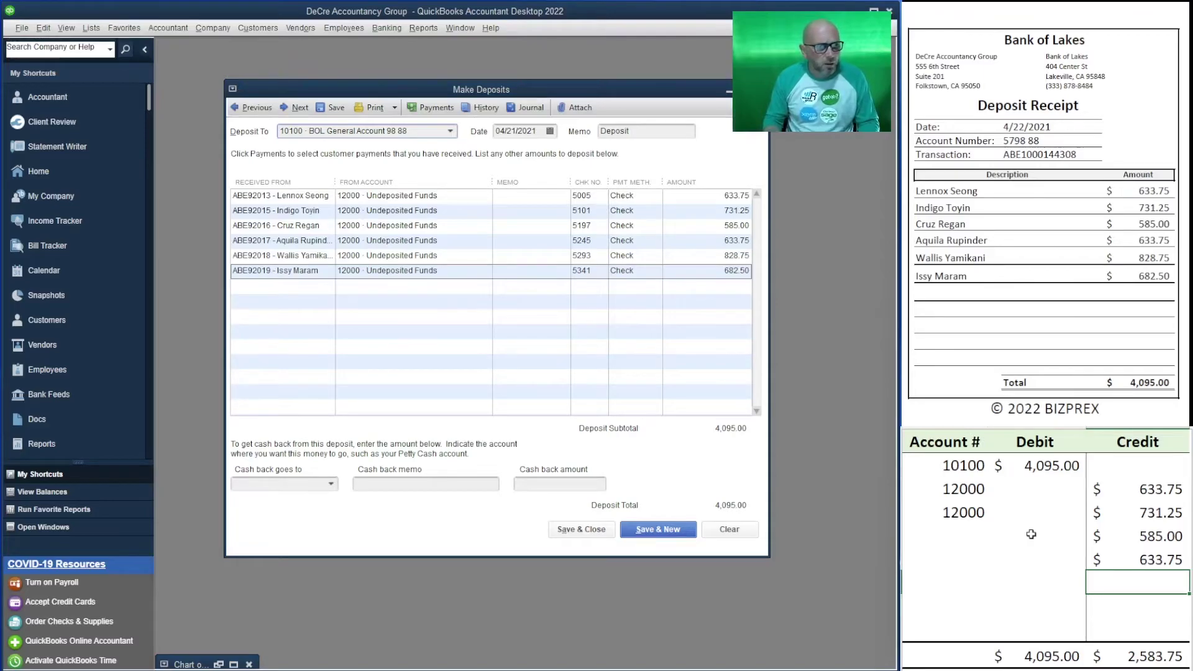
text(828.75)
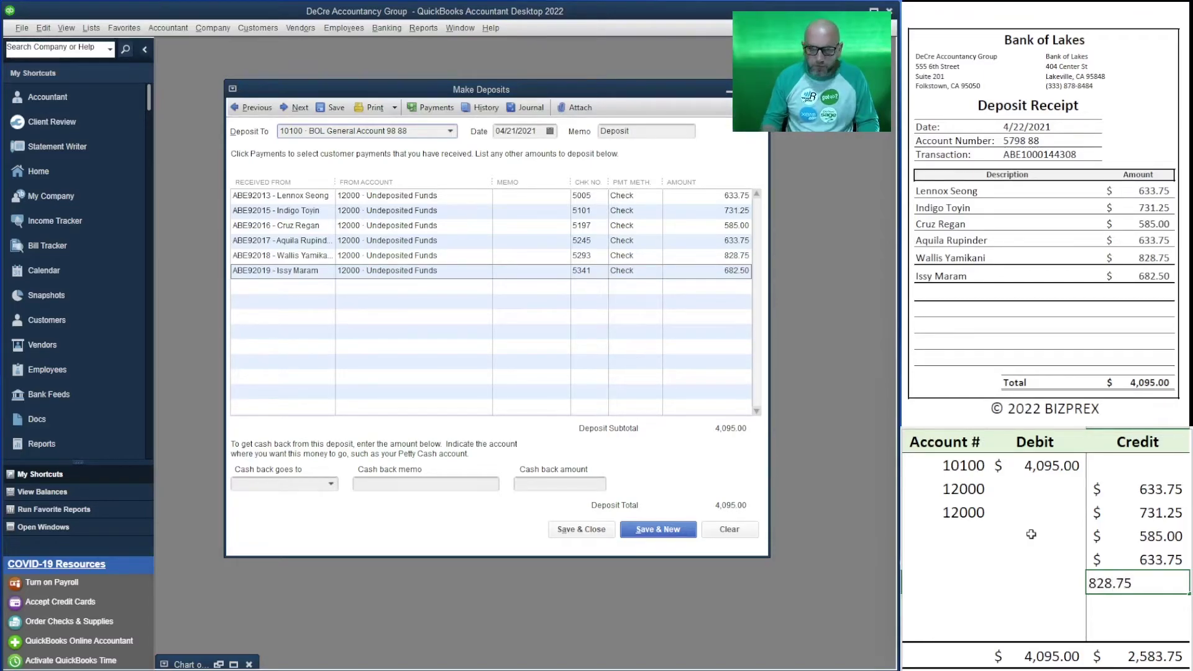
key(Return)
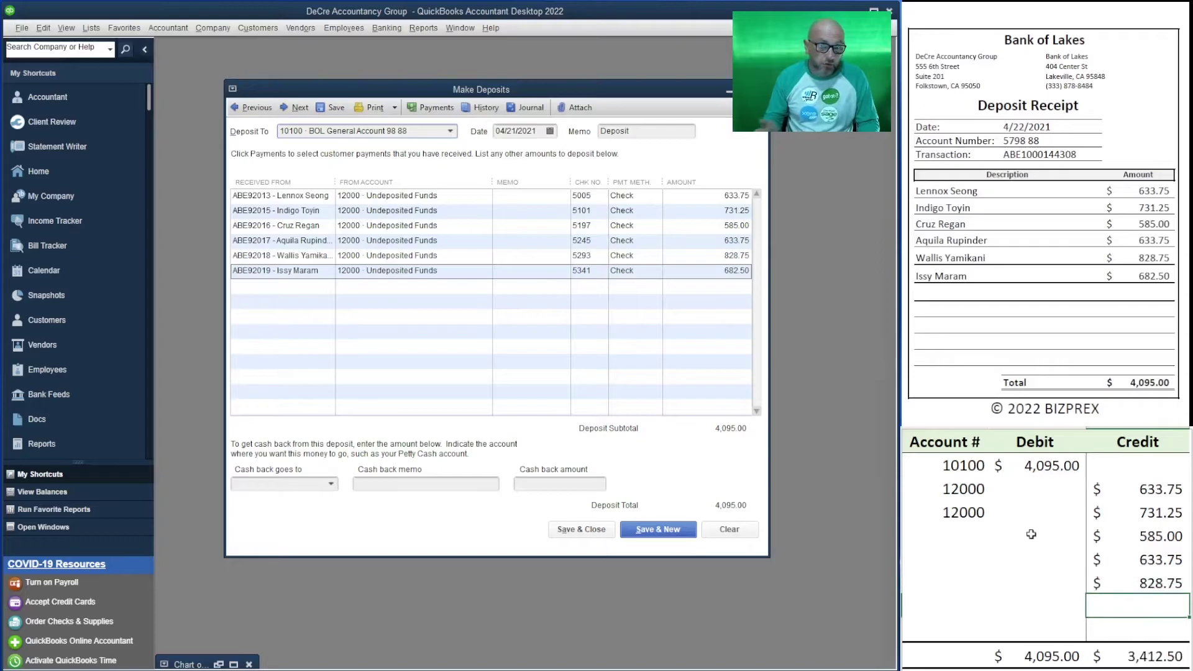
text(682.50)
key(Left)
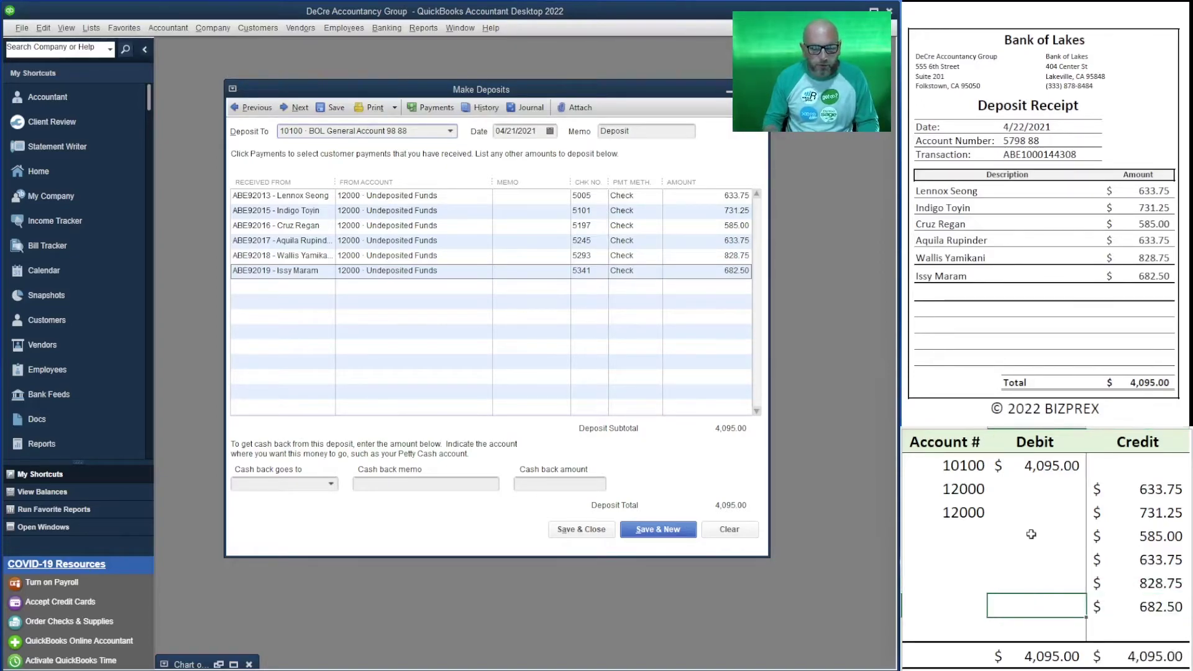
Copy account number 12000 into the four remaining credit rows of the worksheet.
key(Left)
key(Up)
key(Up)
key(Up)
key(Up)
key(ctrl+c)
key(Down)
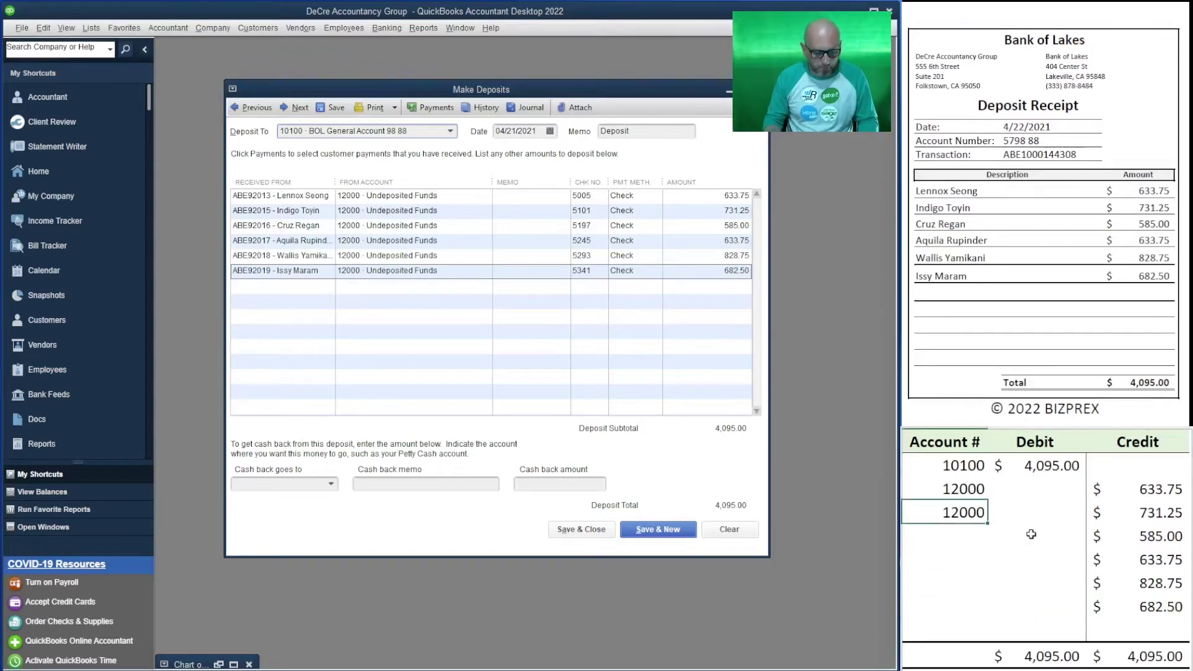
key(ctrl+v)
scroll(1027, 491, down, 5)
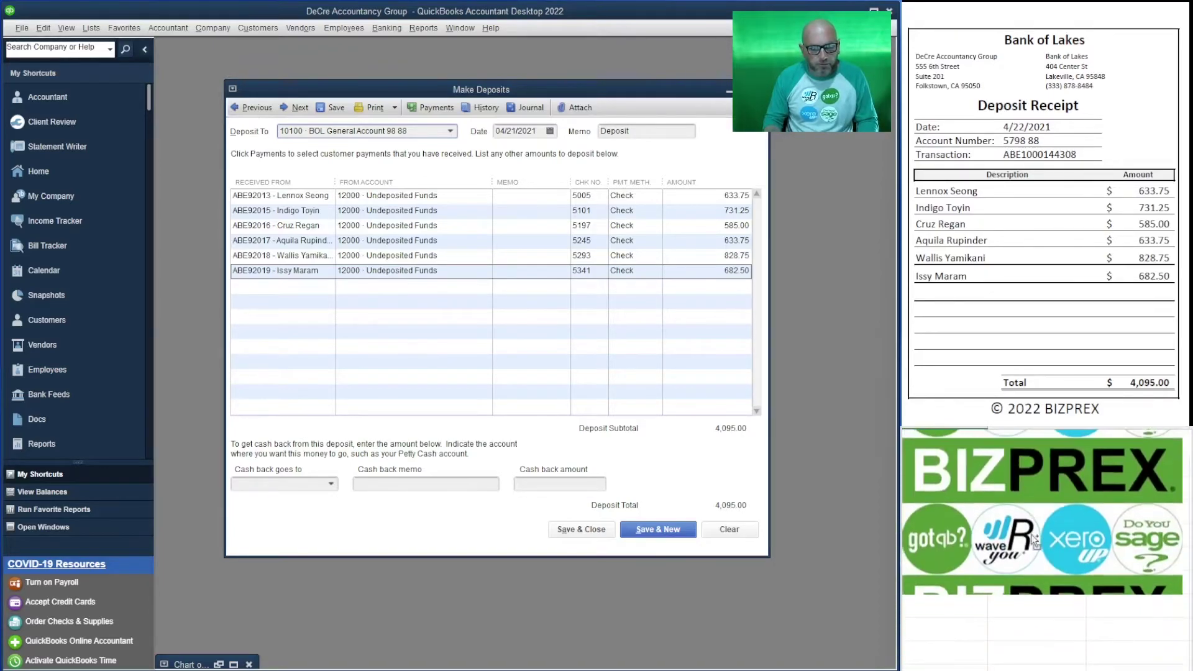
scroll(1023, 443, up, 5)
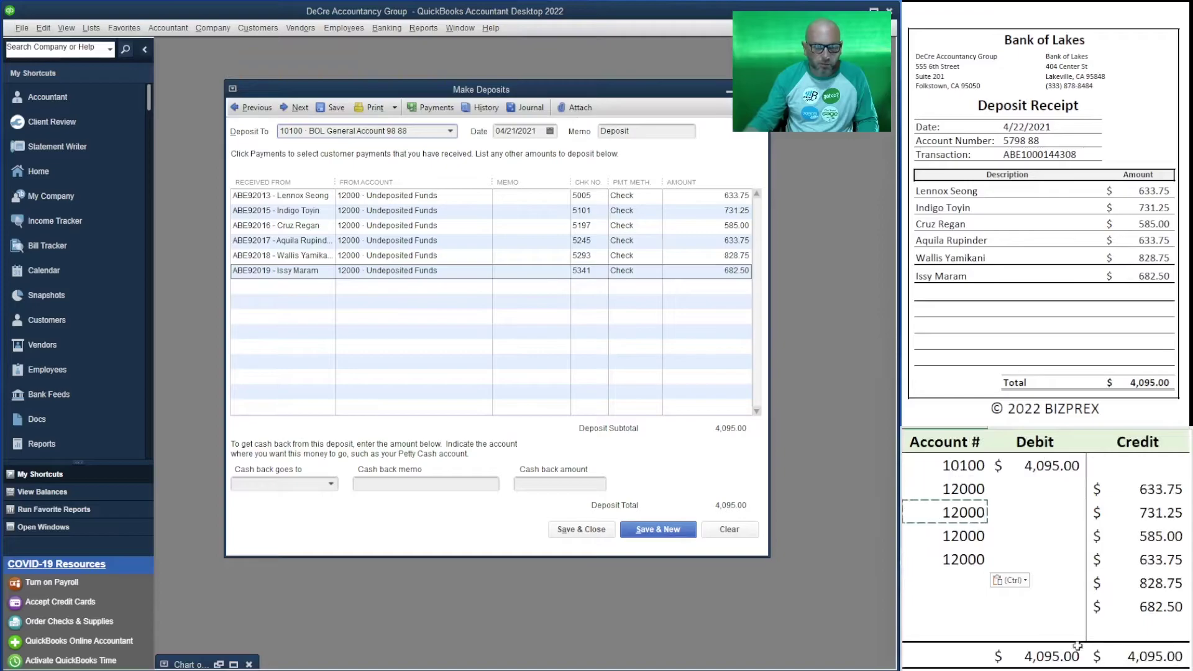
key(ctrl+c)
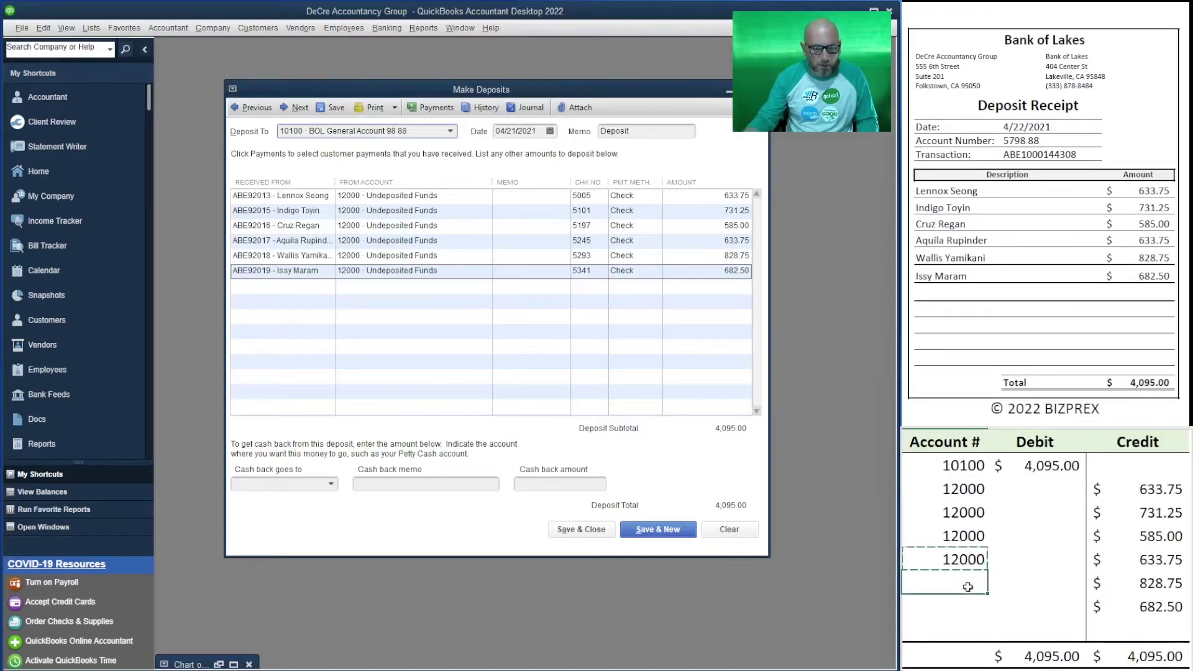
key(ctrl+v)
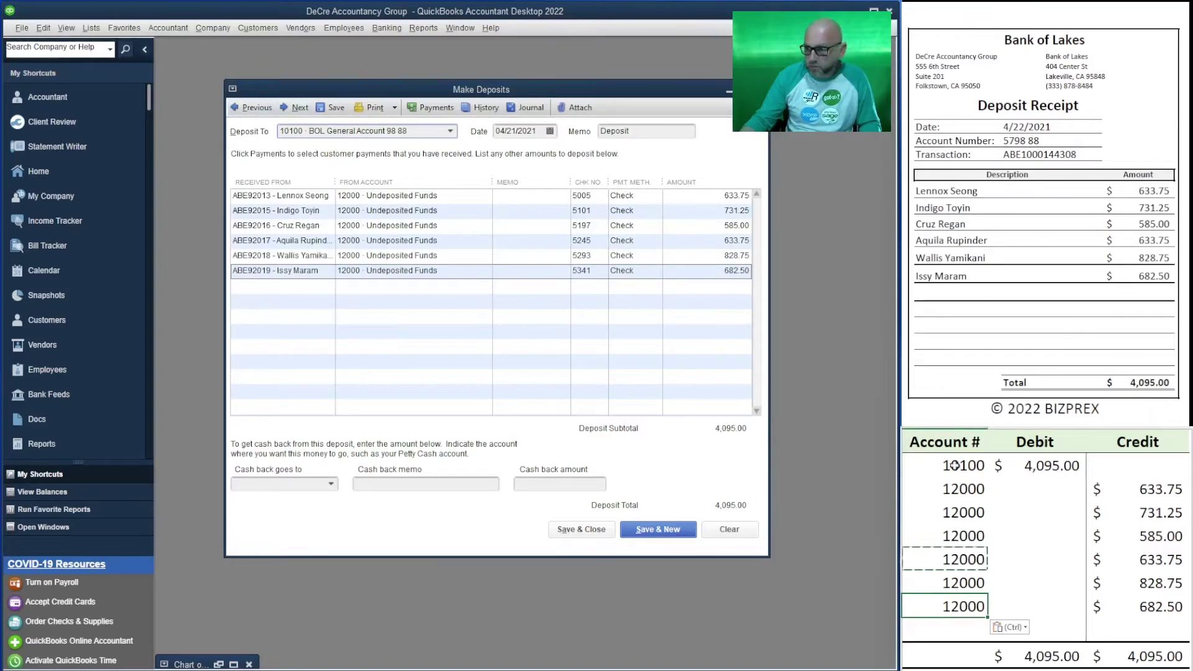
click(1020, 536)
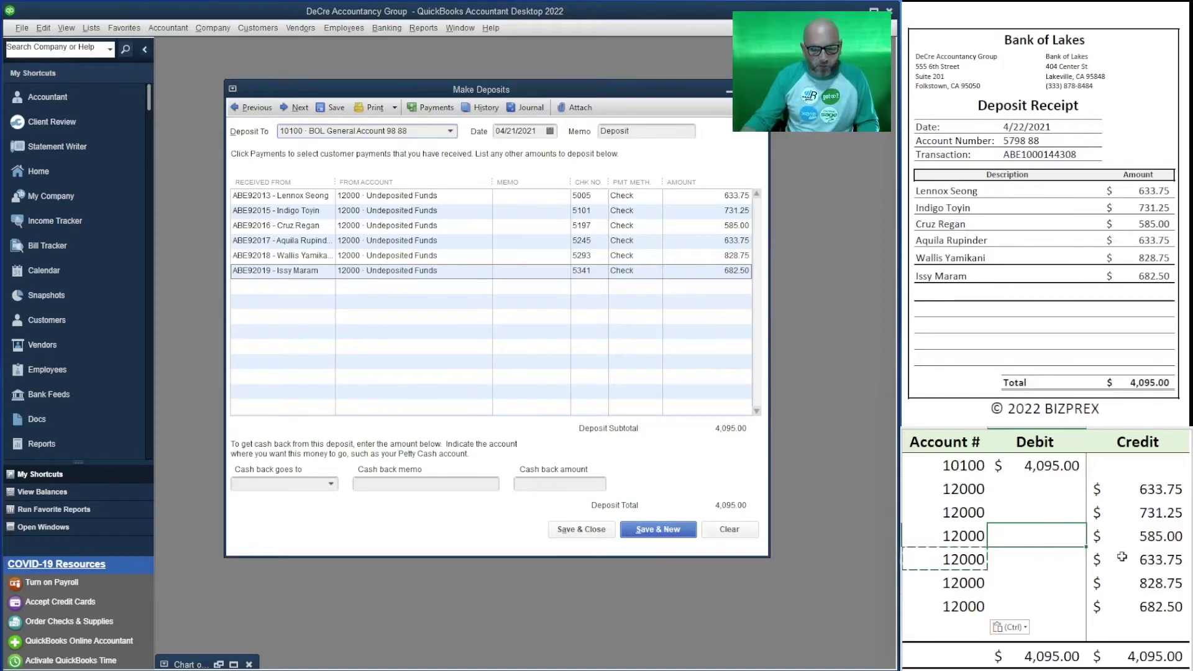
Save the deposit, start a new one and select the five 04/21/2021 check payments listed on the 4/23/2021 receipt.
click(659, 529)
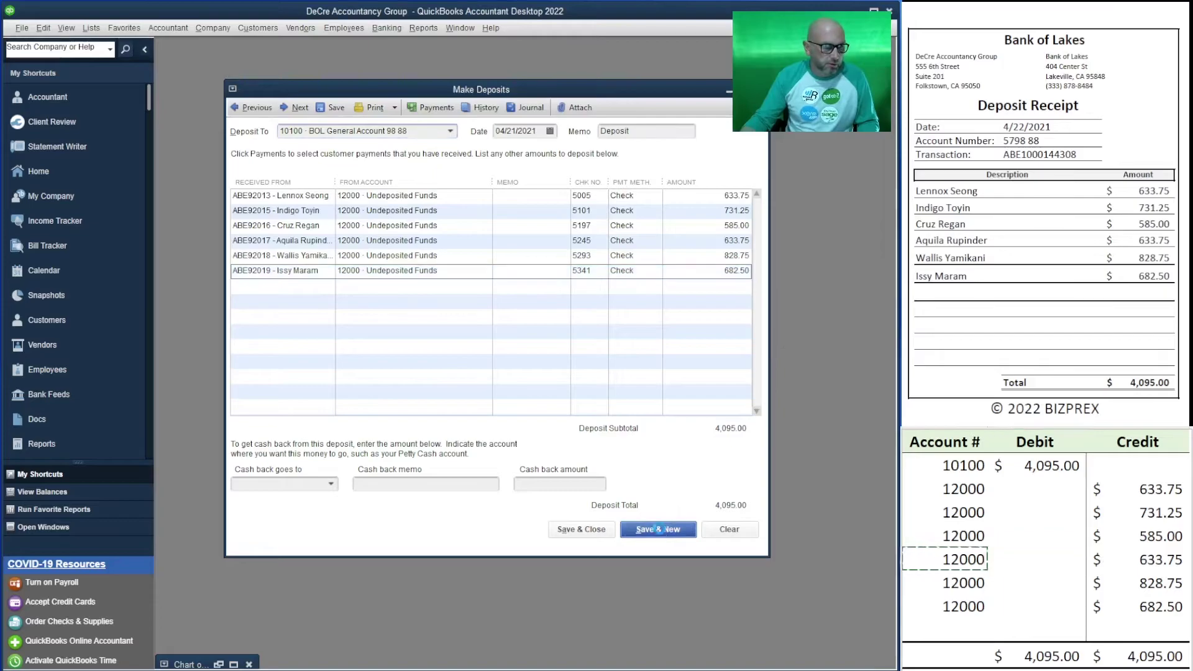
click(196, 180)
click(196, 210)
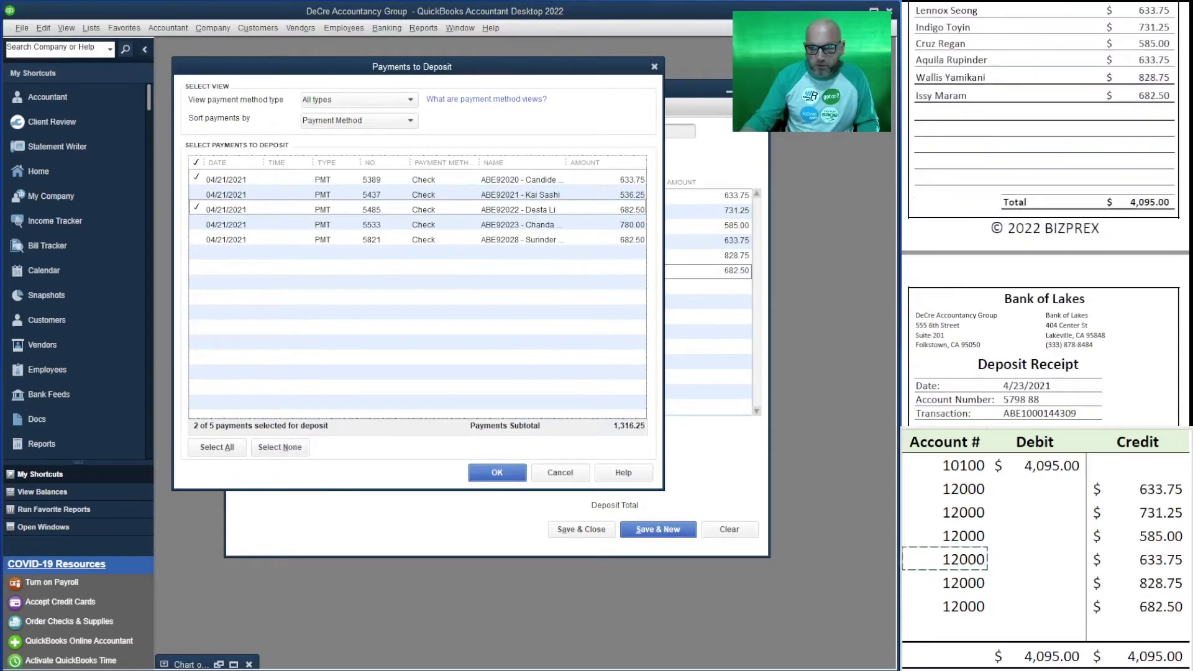
click(196, 225)
click(196, 239)
click(196, 194)
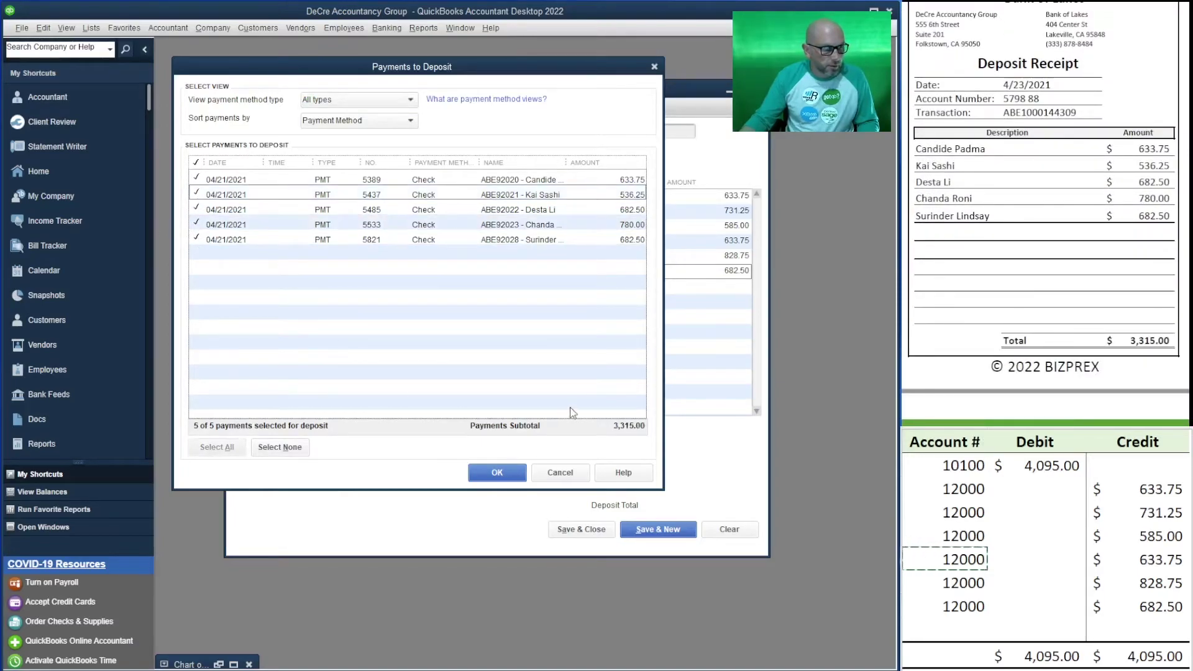
Set the worksheet debit for account 10100 to 3,315.
click(1044, 467)
text(3)
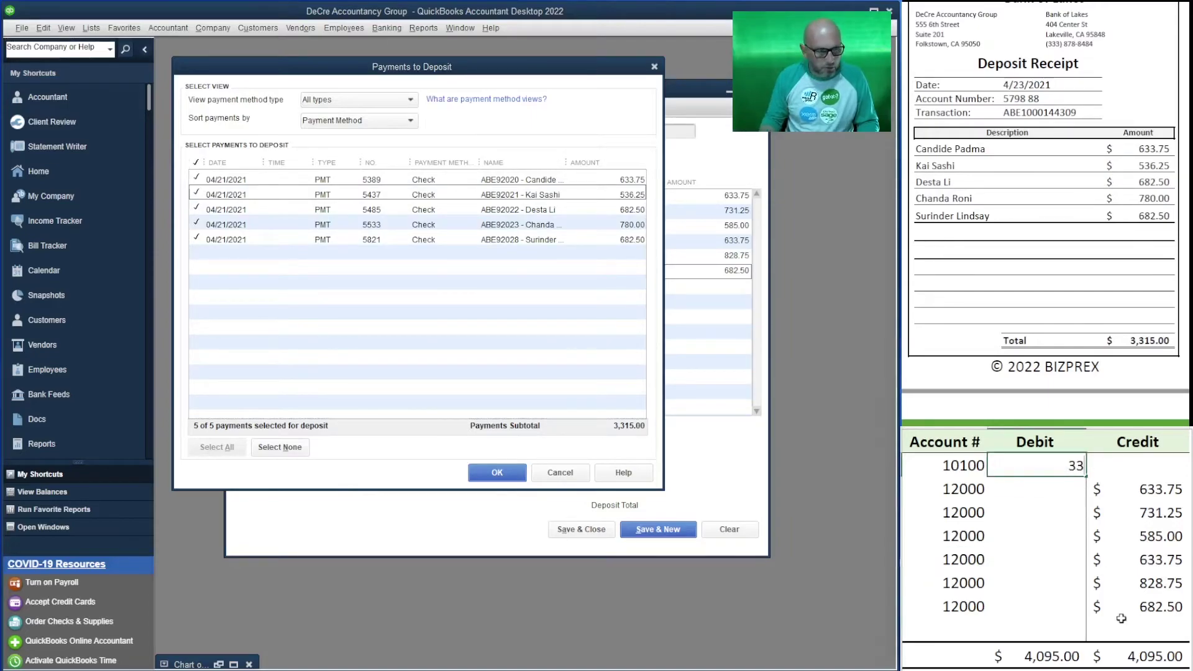
text(,315)
key(Return)
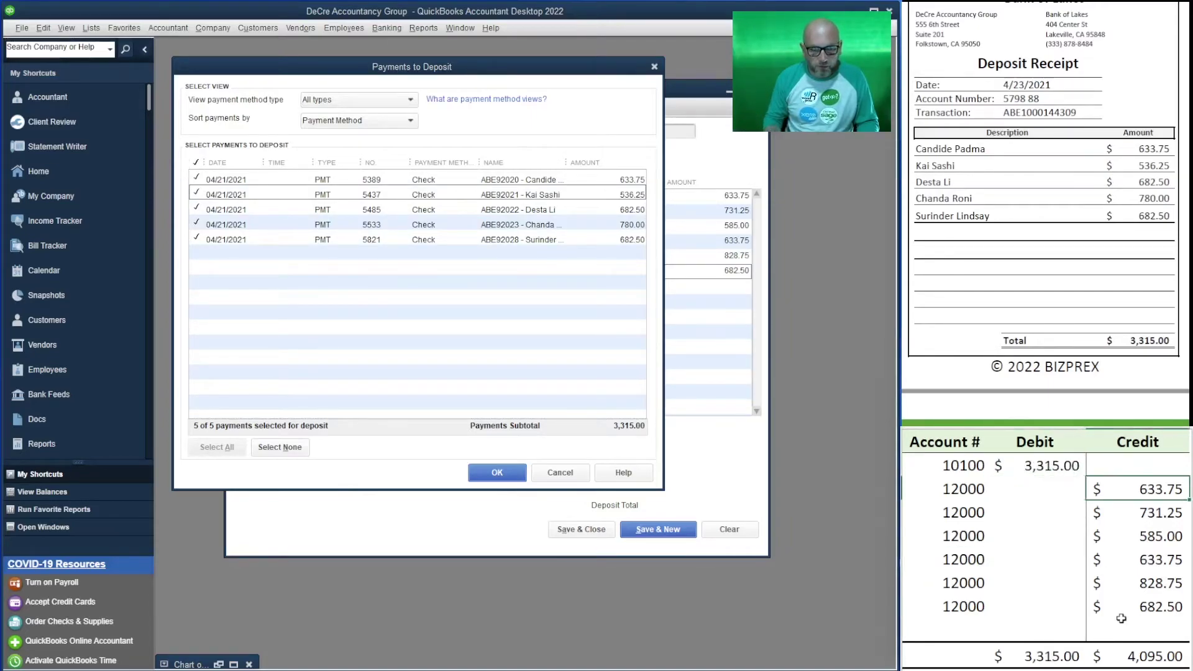
Set the first three 12000 credits in the worksheet to 633.75, 536.25 and 682.50.
text(633.75)
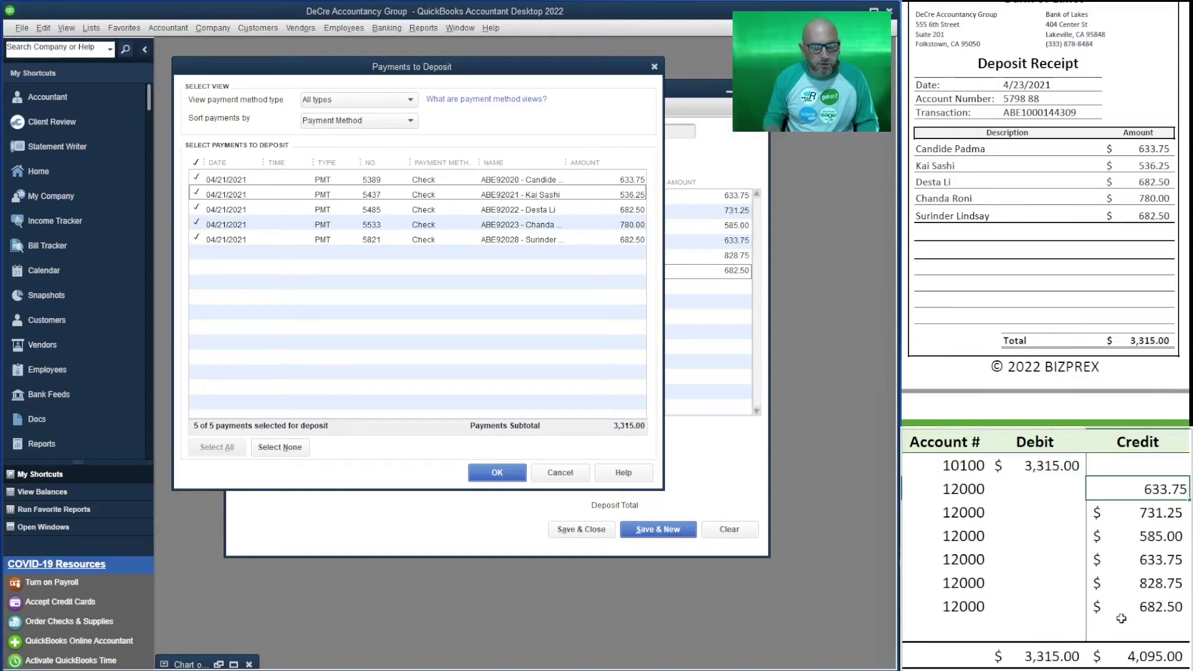
key(Return)
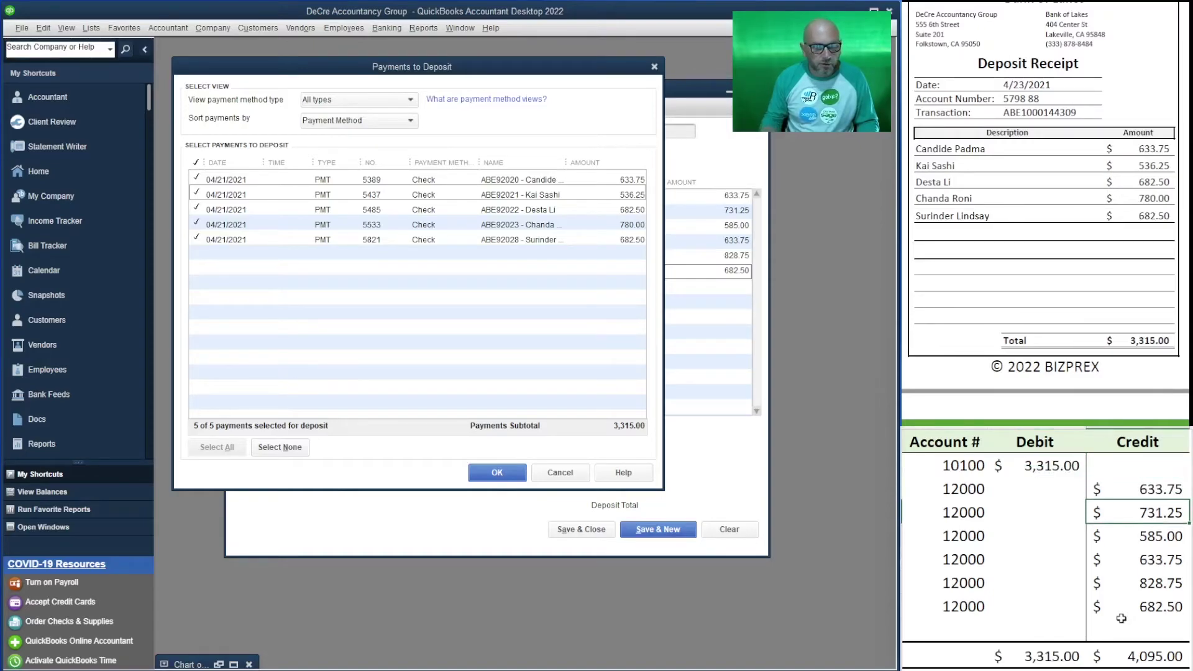
text(536.25)
key(Return)
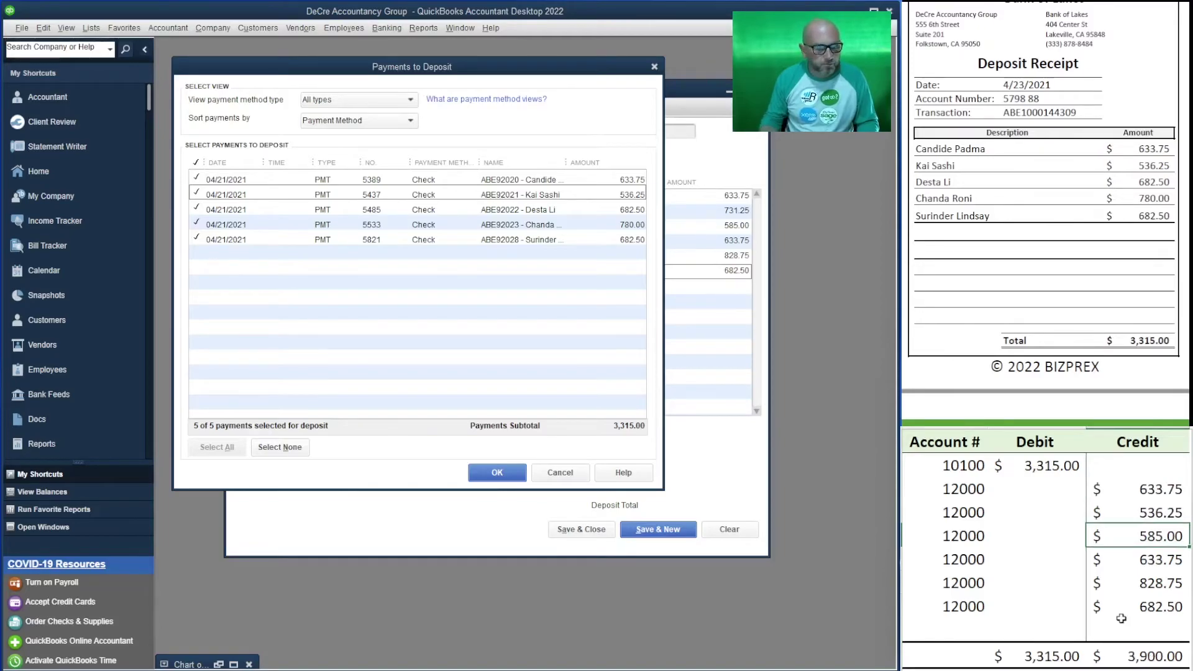
text(682.)
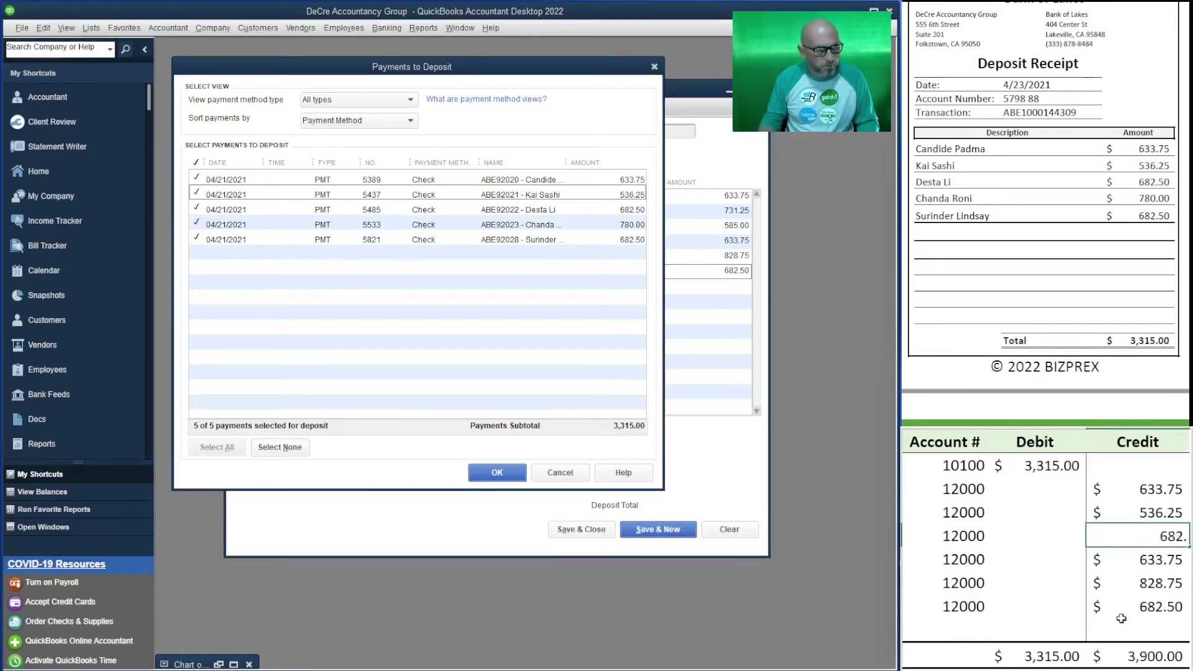
text(50)
key(Return)
Set the fourth and fifth 12000 credits to 780 and 682.50, and clear the leftover sixth credit row.
text(780)
key(Return)
text(682.50)
key(Return)
key(Left)
key(shift+Right)
key(Delete)
key(Left)
key(Delete)
key(Right)
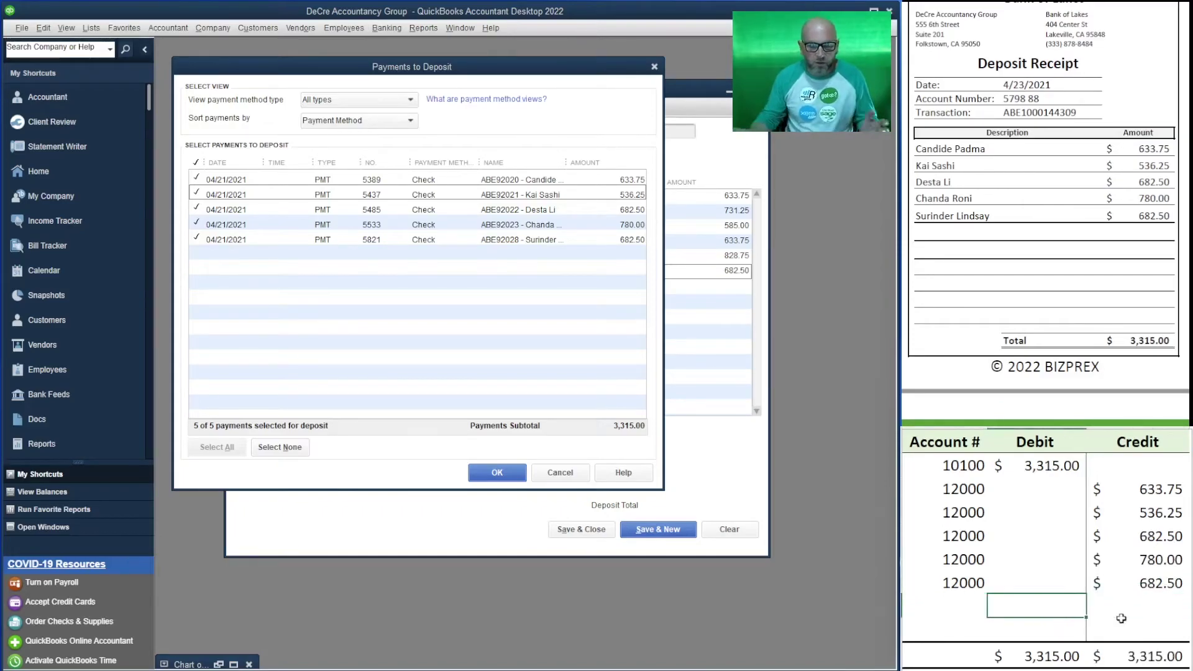
Add the five selected payments to the deposit, date it 04/23/2021 and save it.
click(524, 474)
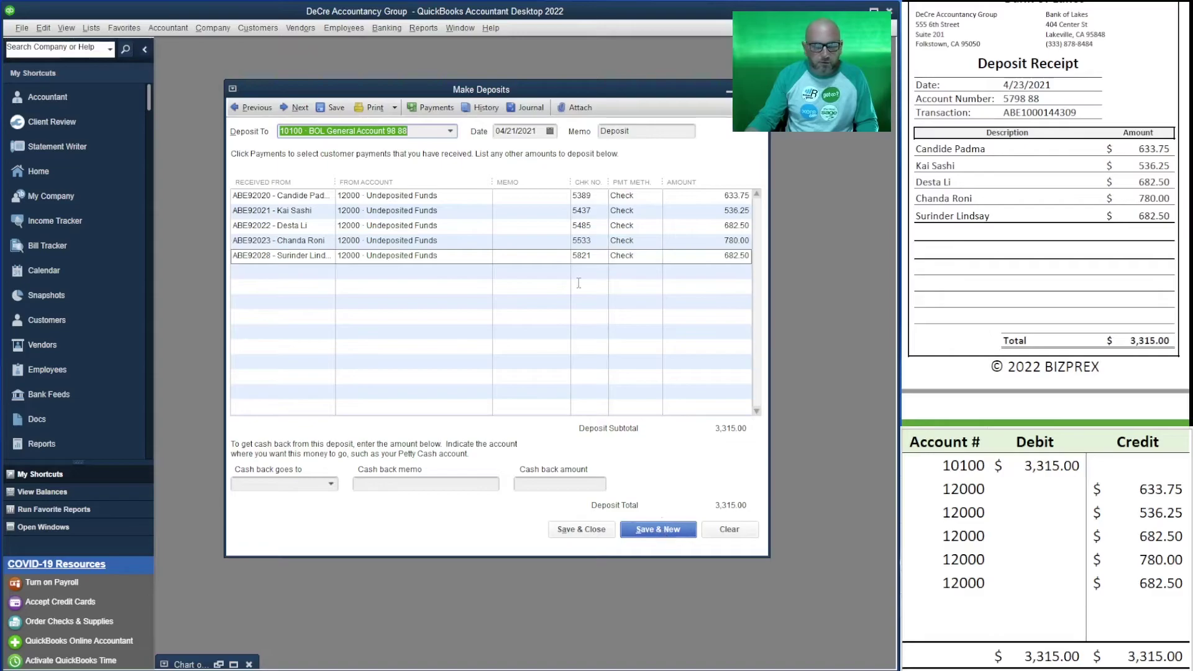
click(551, 132)
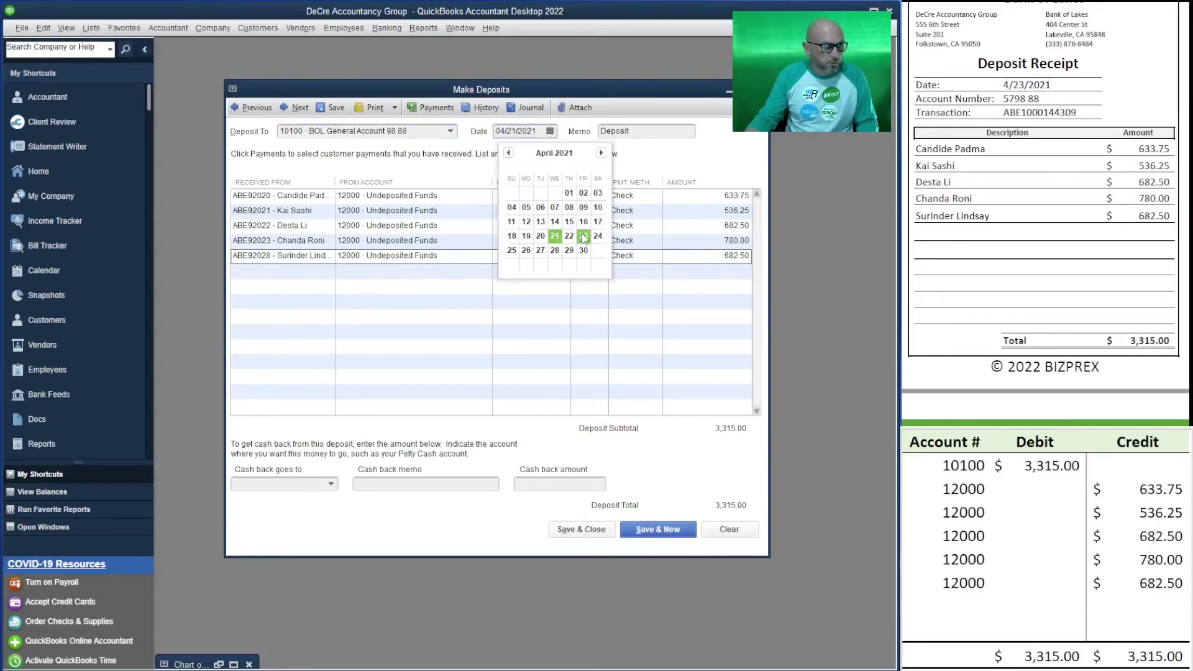
click(565, 237)
click(330, 108)
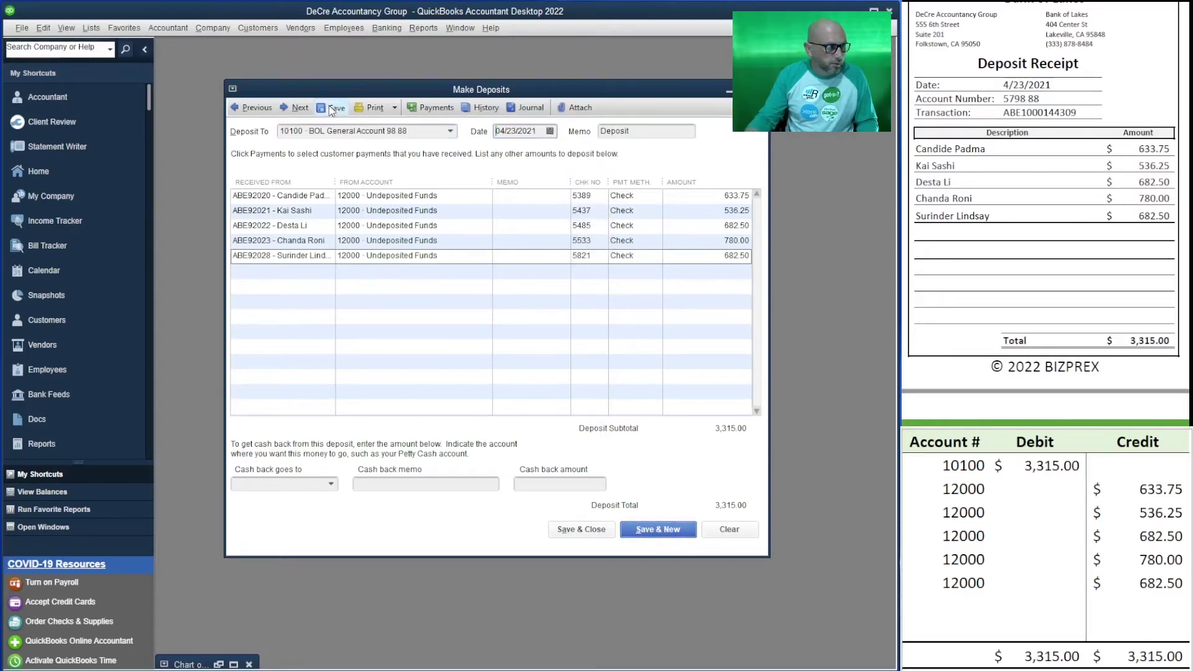
Go back to the preceding 4,095.00 deposit, change its date to 04/22/2021 and record the change.
click(252, 108)
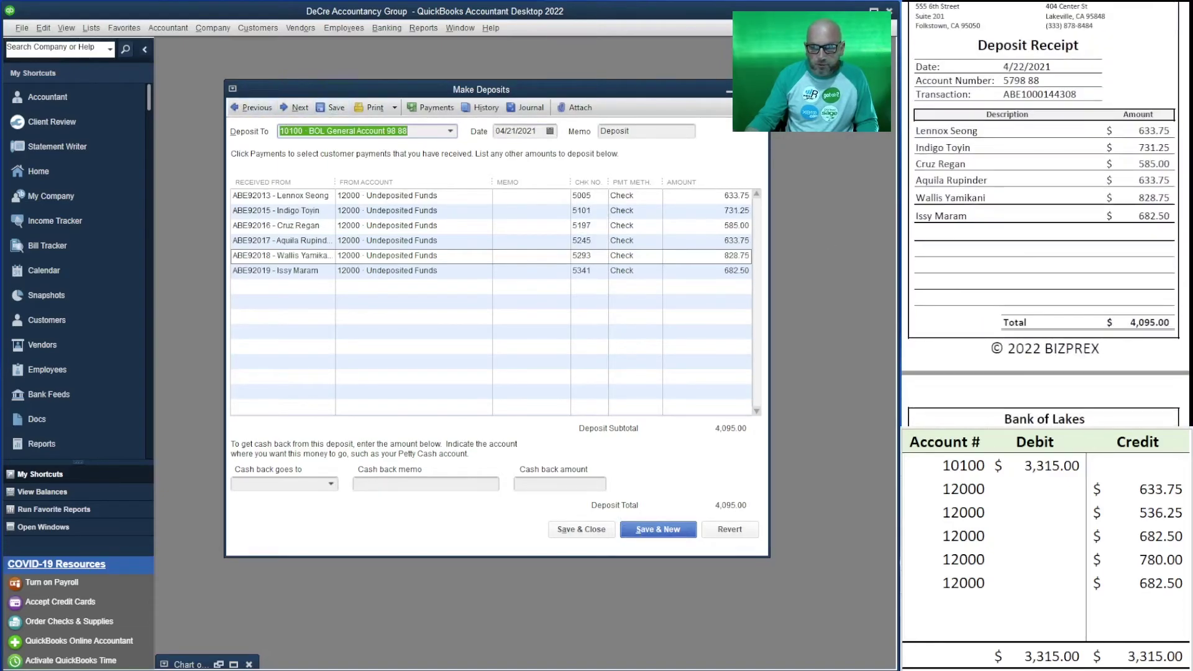
click(549, 132)
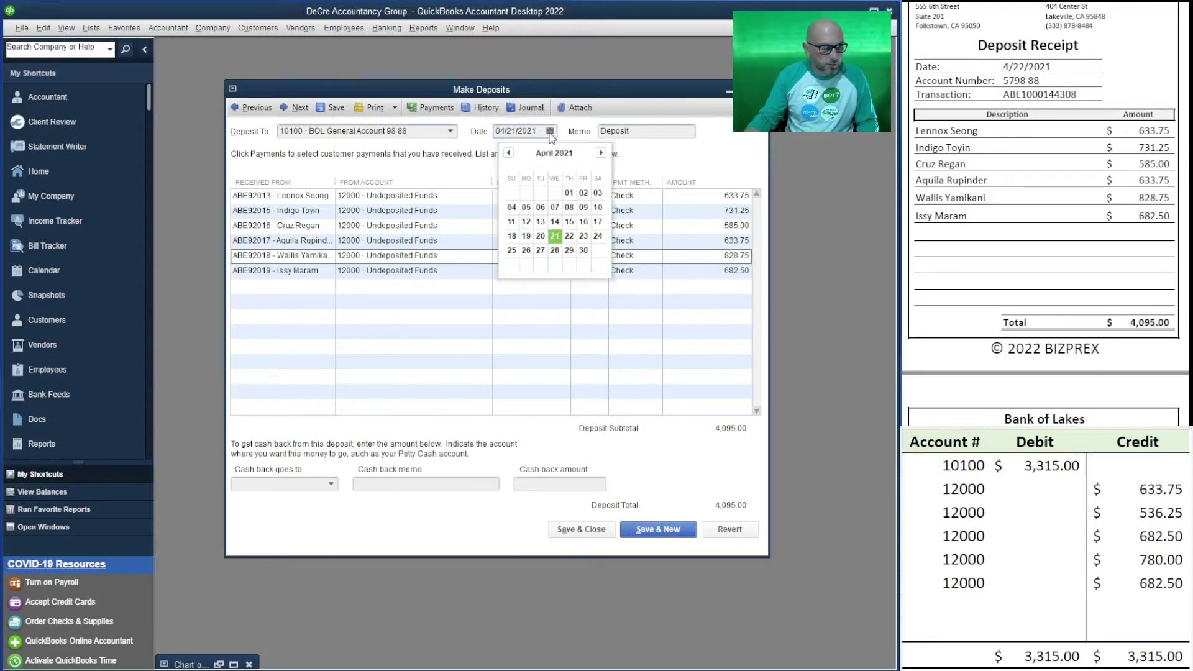
click(569, 238)
click(333, 108)
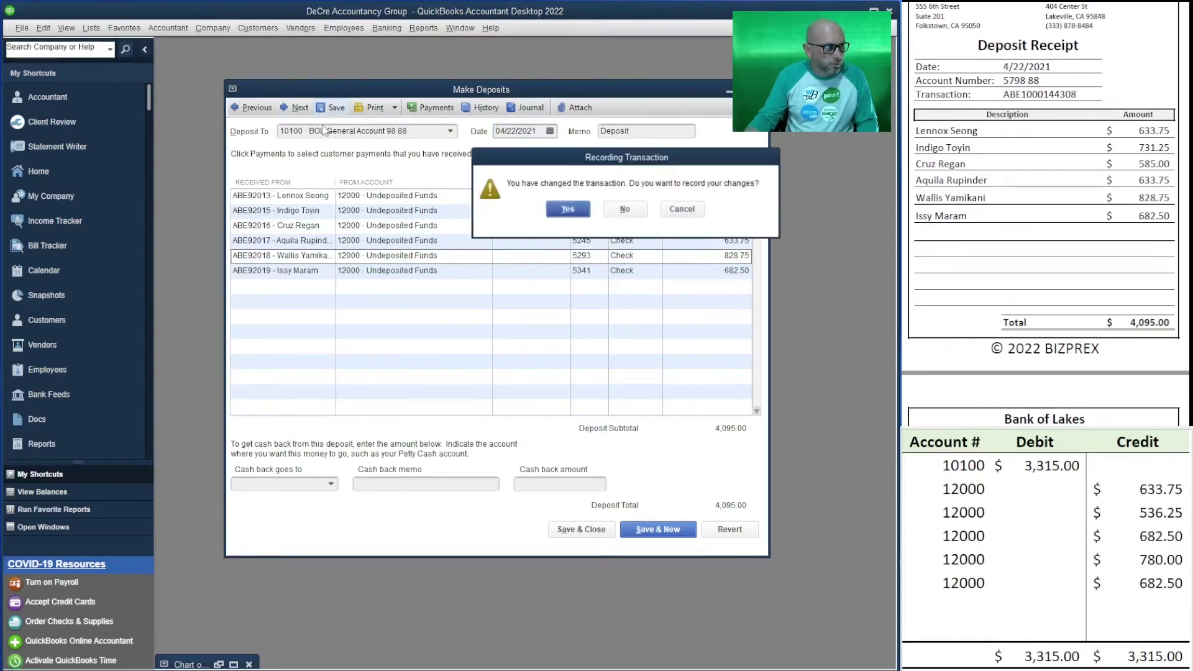
click(567, 209)
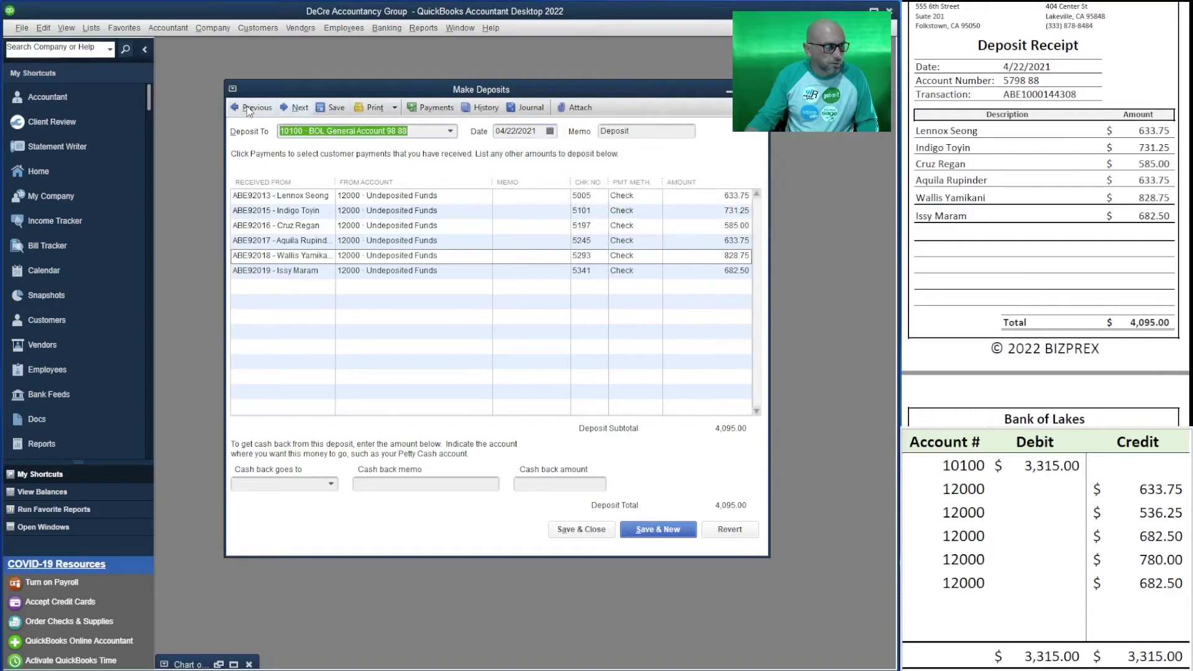
Page back through the earlier deposits to the 04/19/2021 one and compare their dates and memos with the receipts.
key(Return)
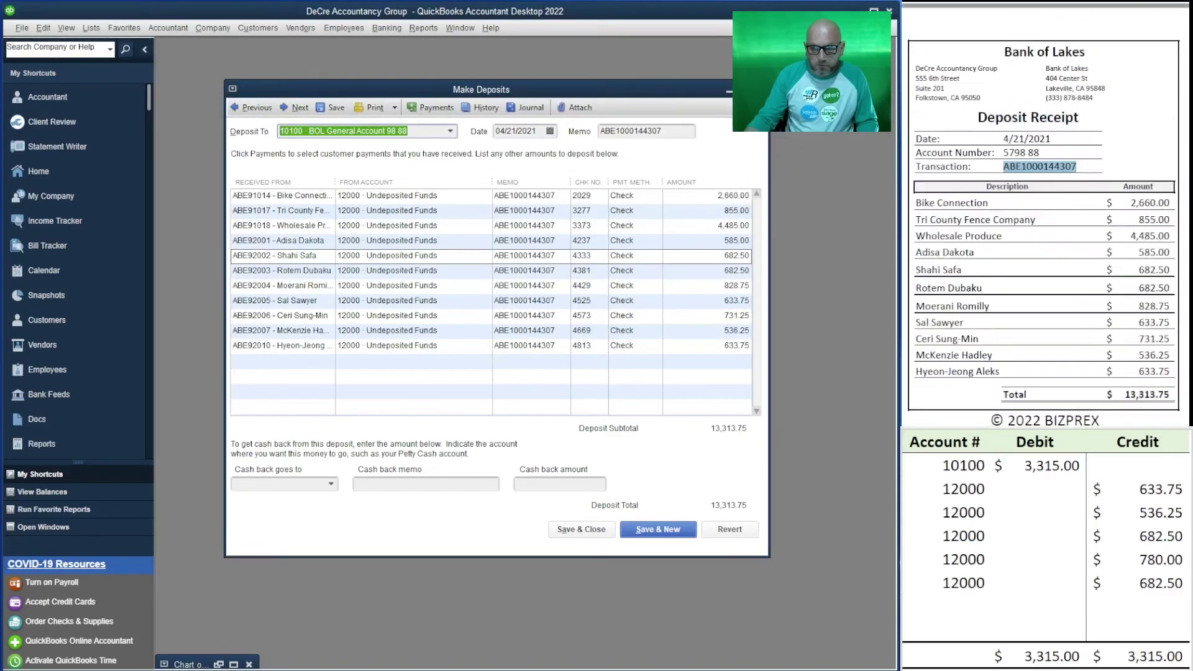
scroll(1044, 249, up, 10)
scroll(1044, 249, up, 5)
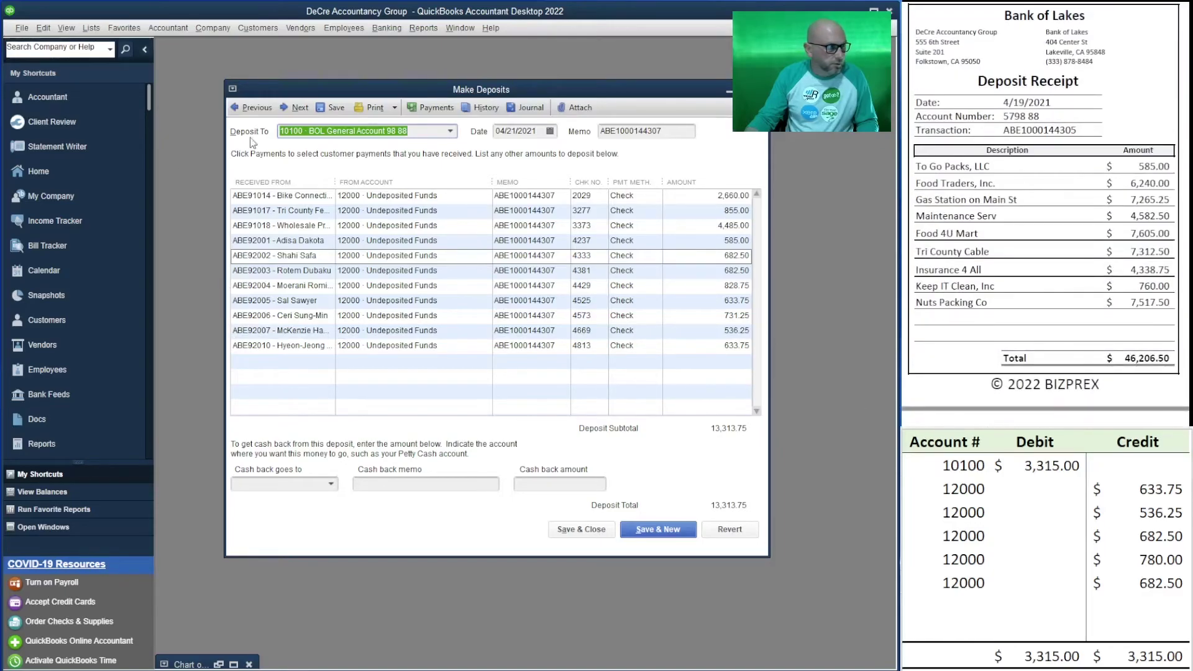
click(235, 110)
click(235, 110)
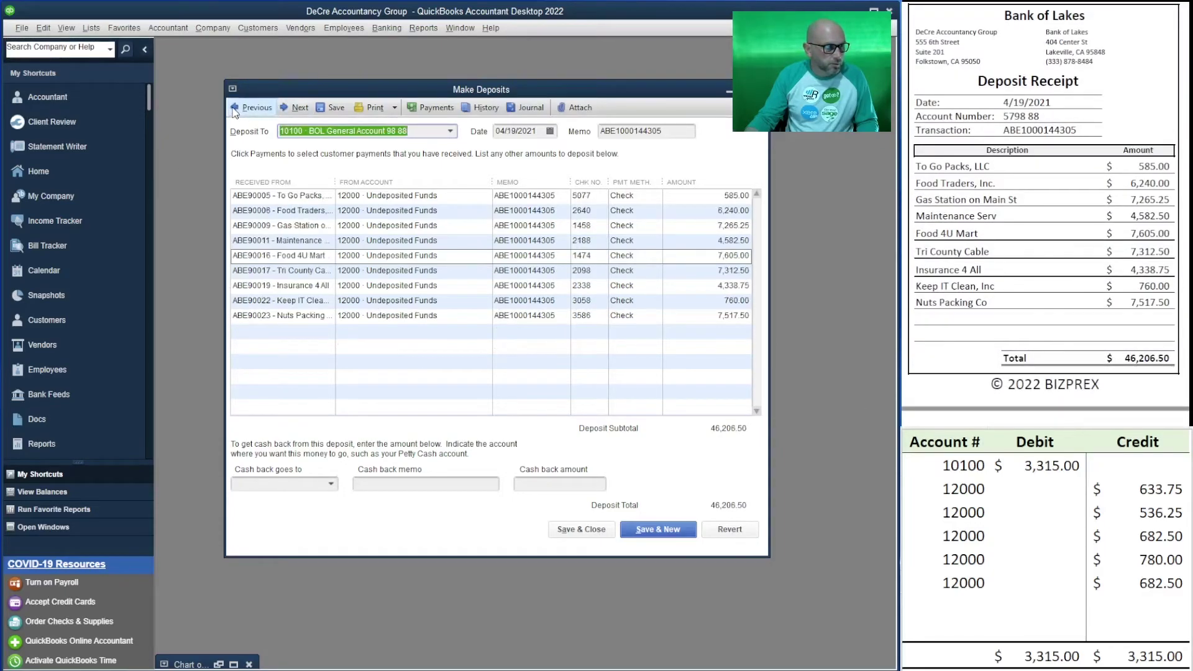
Compare the preceding deposit, the one with four customer payments, against its 4/19/2021 receipt and close the deposit form.
click(235, 110)
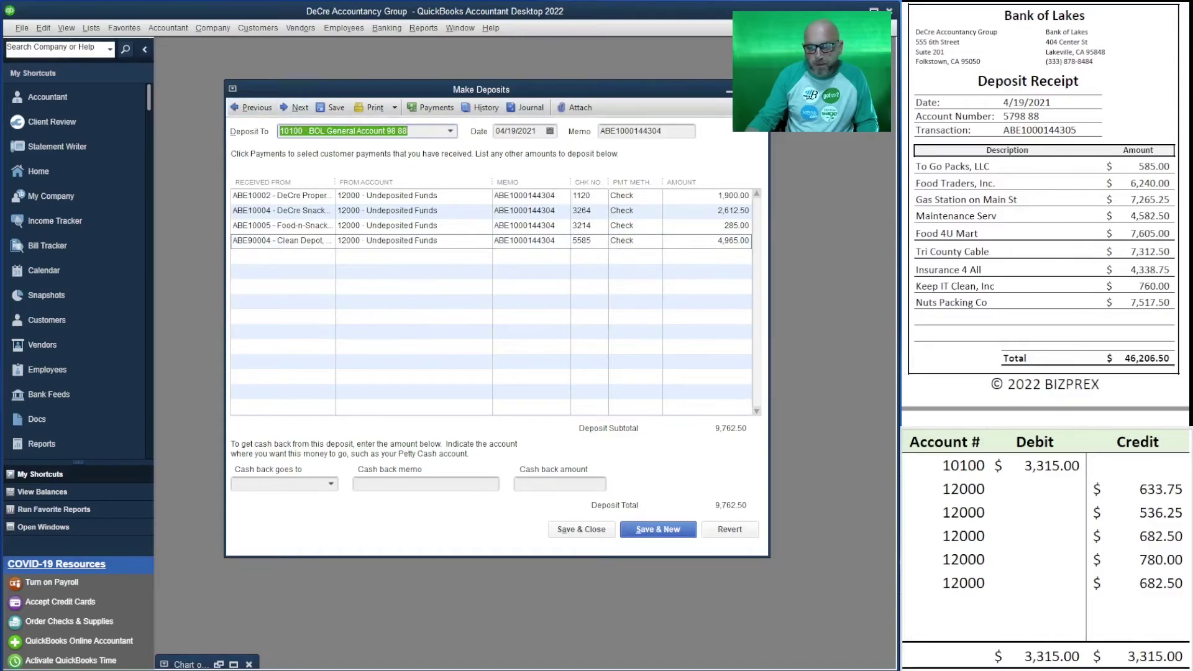
scroll(1045, 248, down, 5)
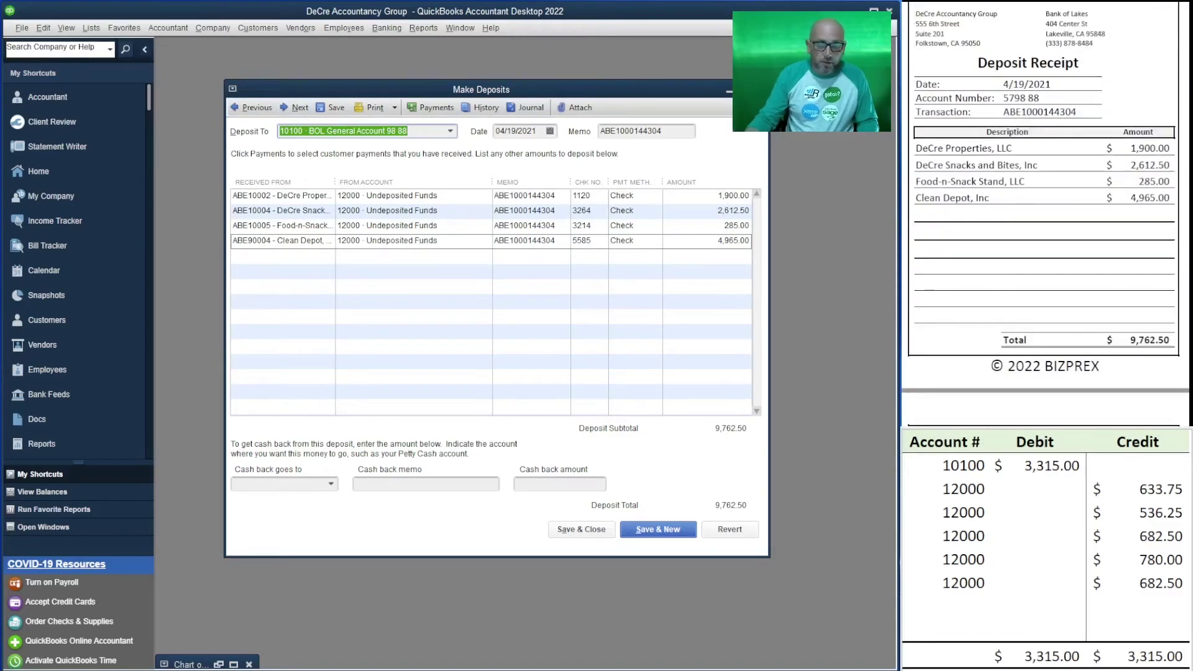
scroll(1044, 248, down, 8)
scroll(1044, 248, down, 10)
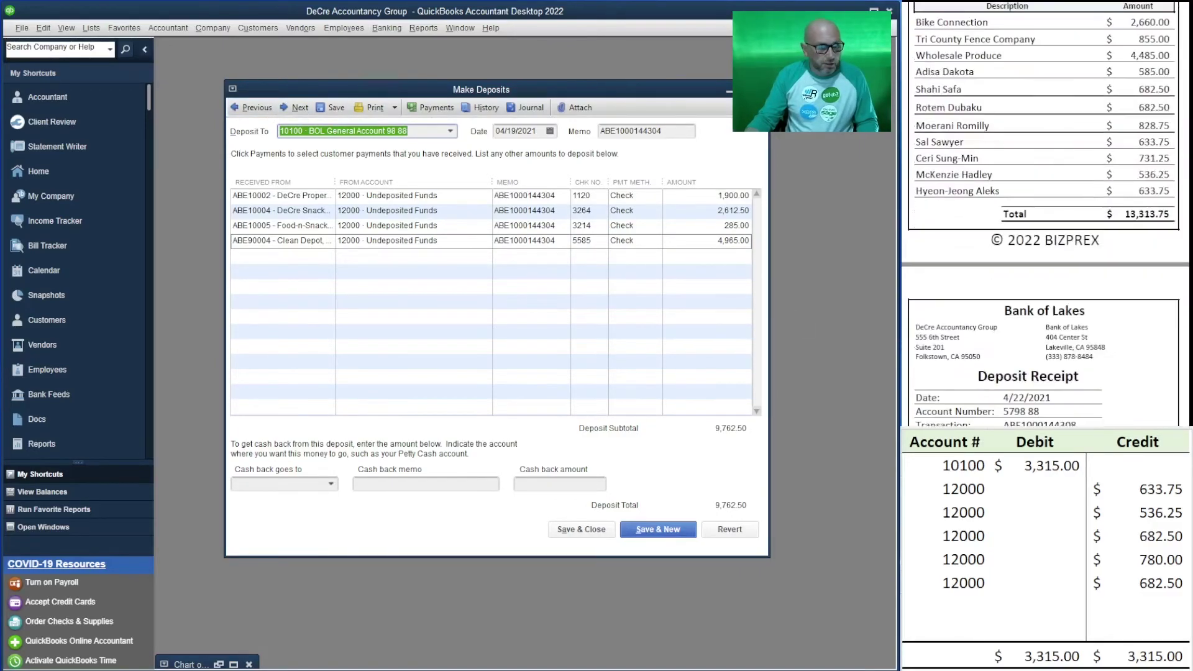
key(alt+a)
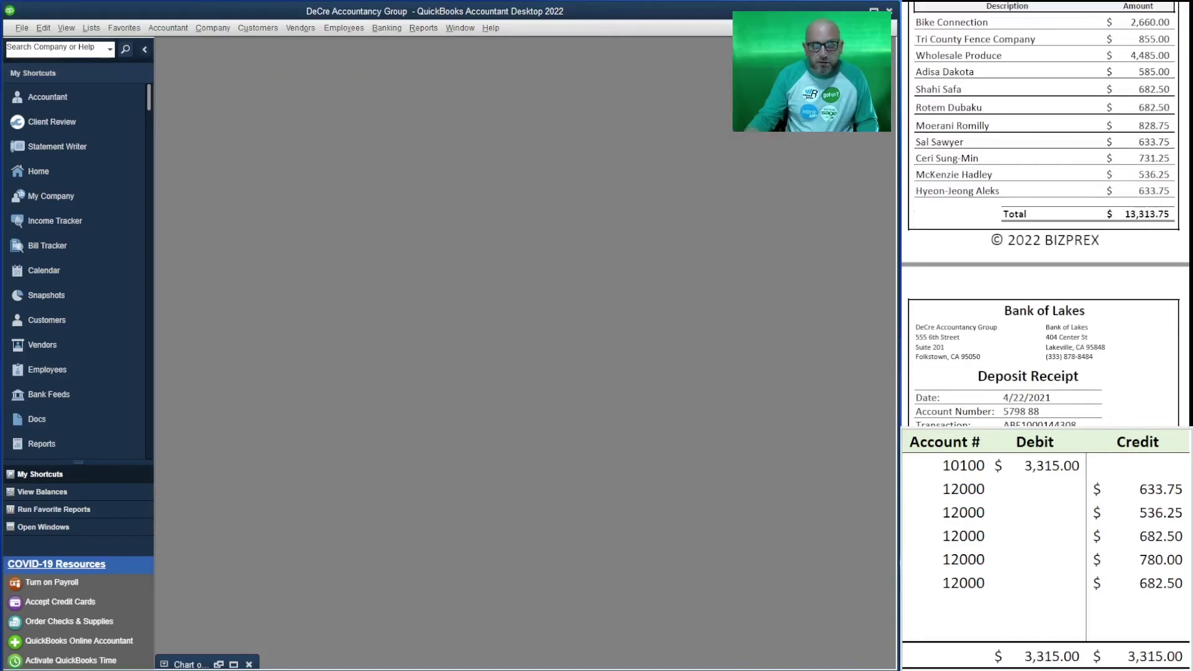
scroll(1044, 248, down, 10)
scroll(1044, 215, down, 4)
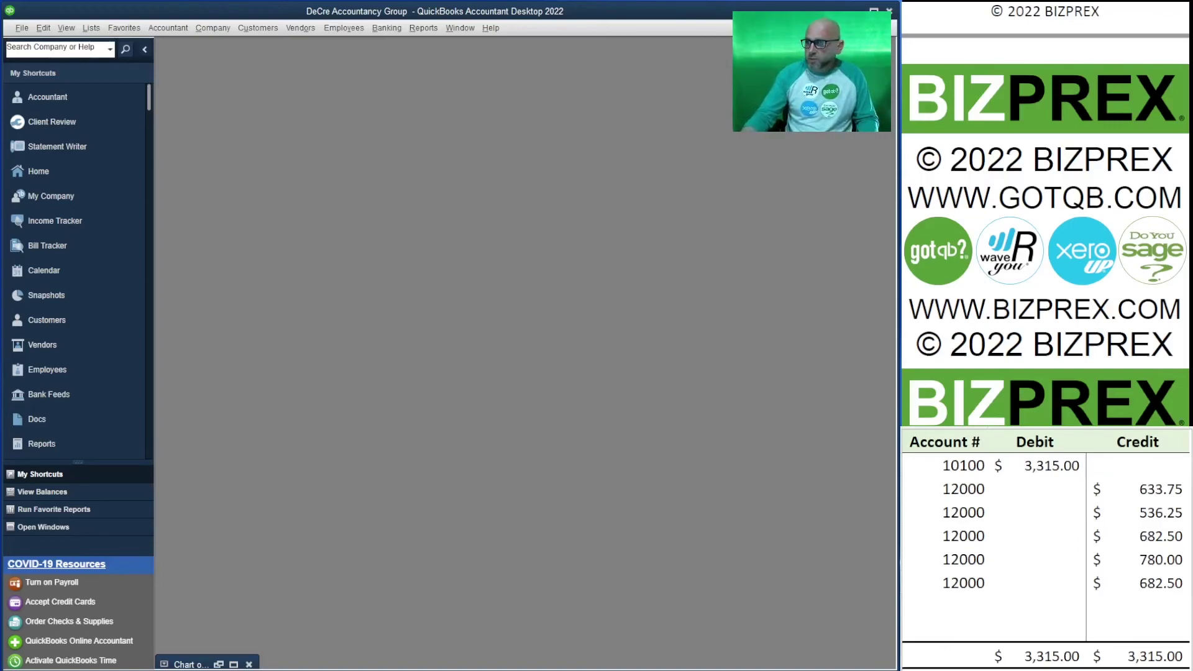
Clear the account number, debit and credit entries of the 3,315.00 deposit from the worksheet, keeping the totals row.
drag(1153, 583, 988, 464)
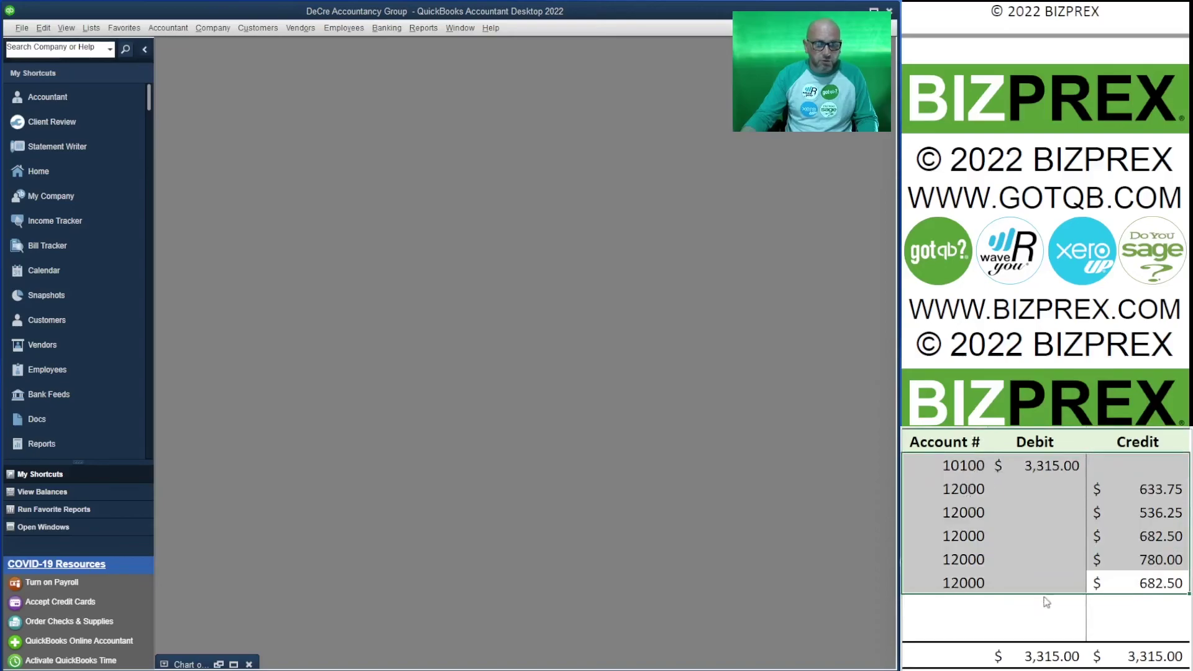
key(Delete)
click(1020, 536)
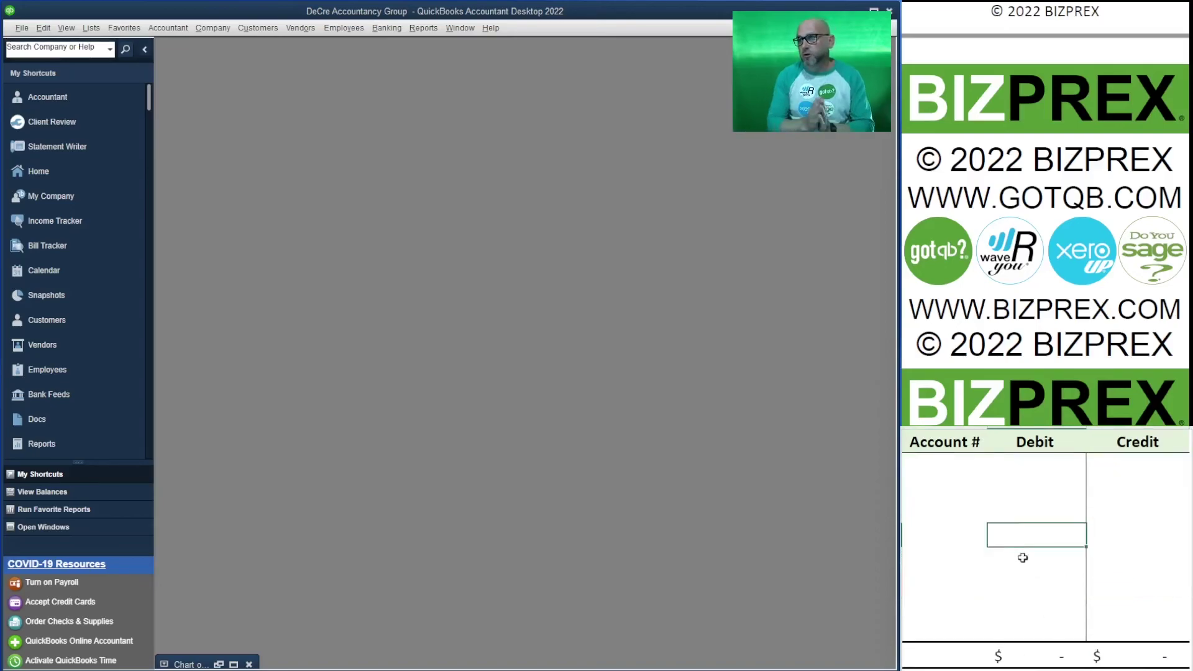